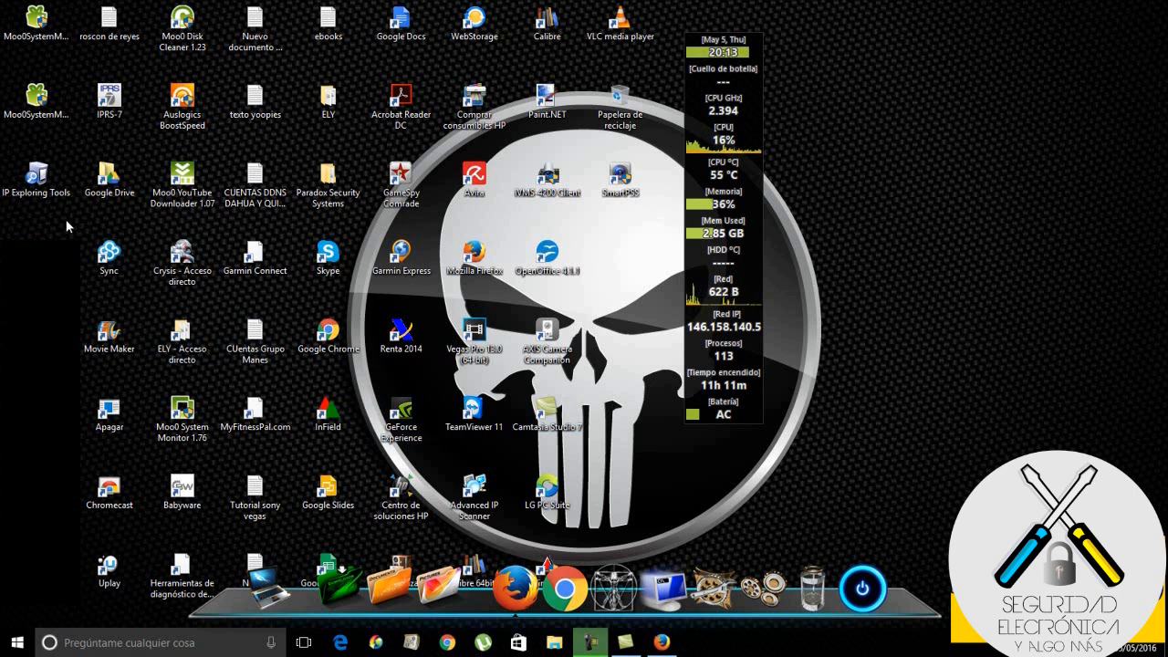
Look up the CASA IP150 module's address, 192.168.1.160, in IP Exploring Tools, then return to Firefox
double_click(40, 194)
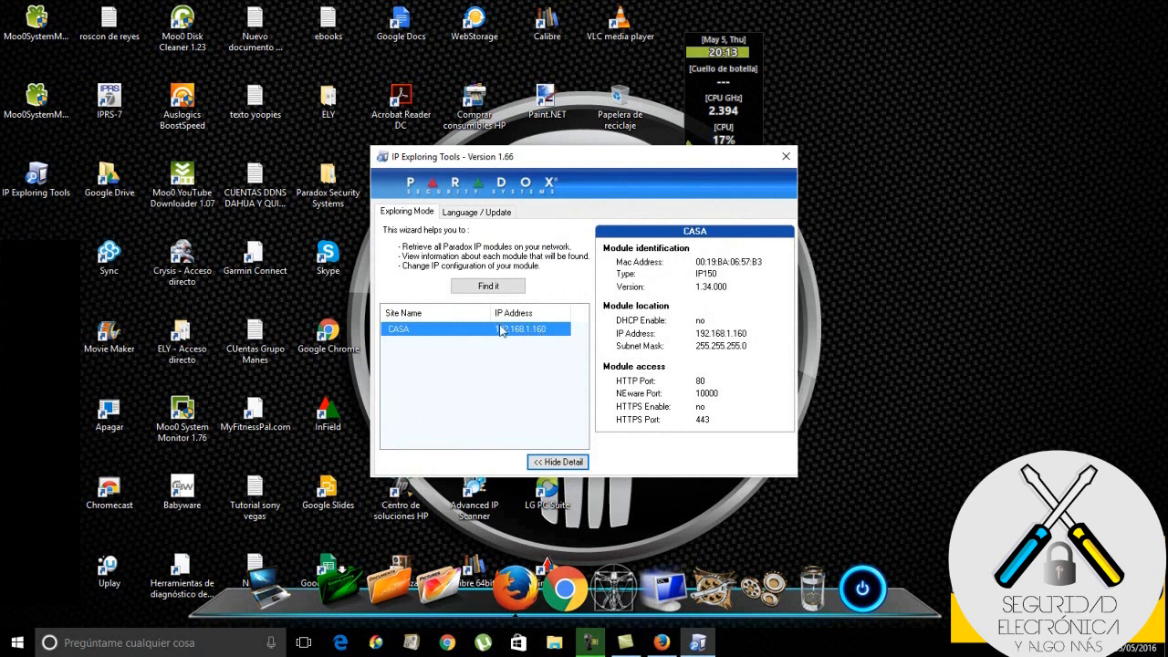
click(662, 643)
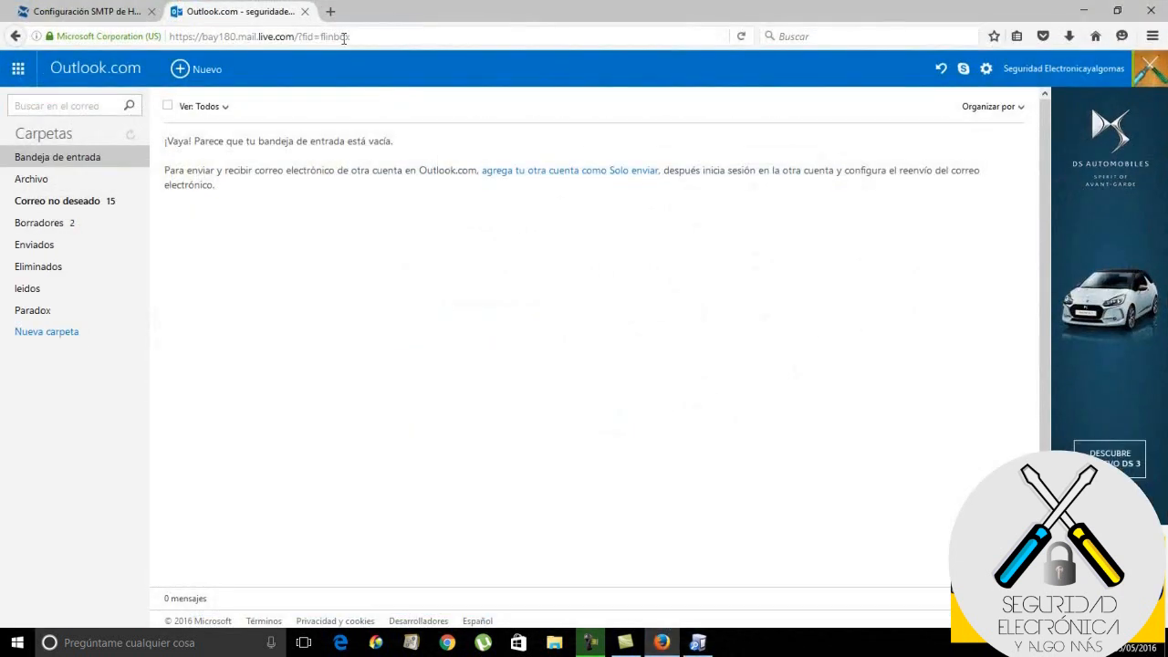
Load 192.168.1.160 in a new tab and log in to the CASA module with the panel user code and module password
click(332, 11)
text(192.168.)
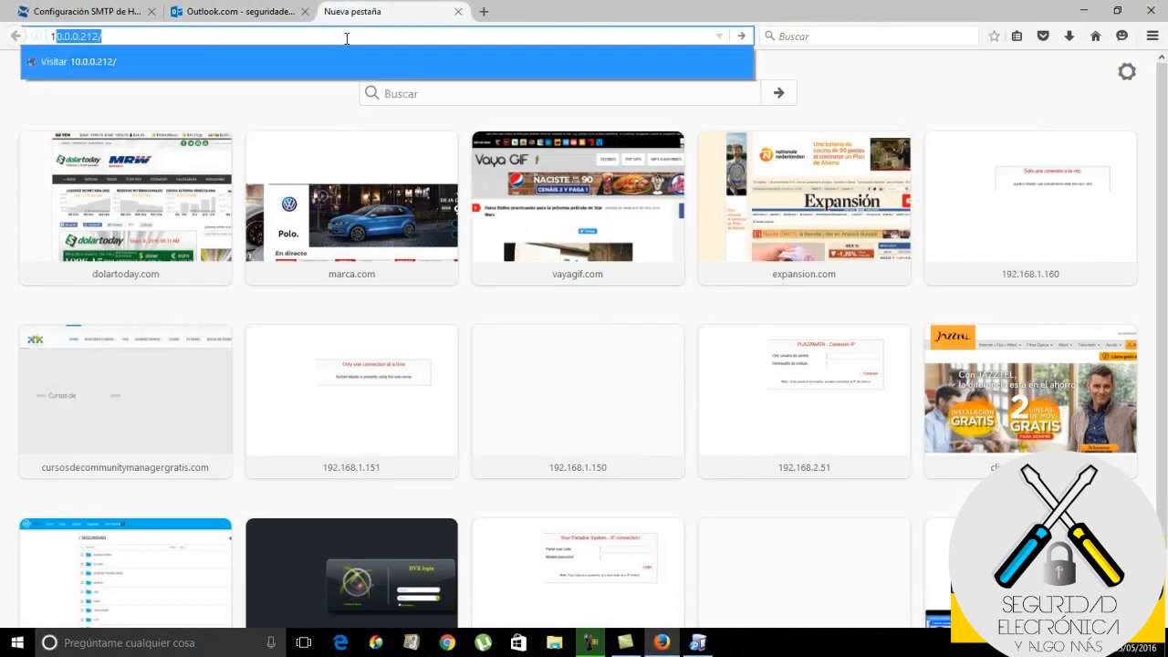
text(1.160)
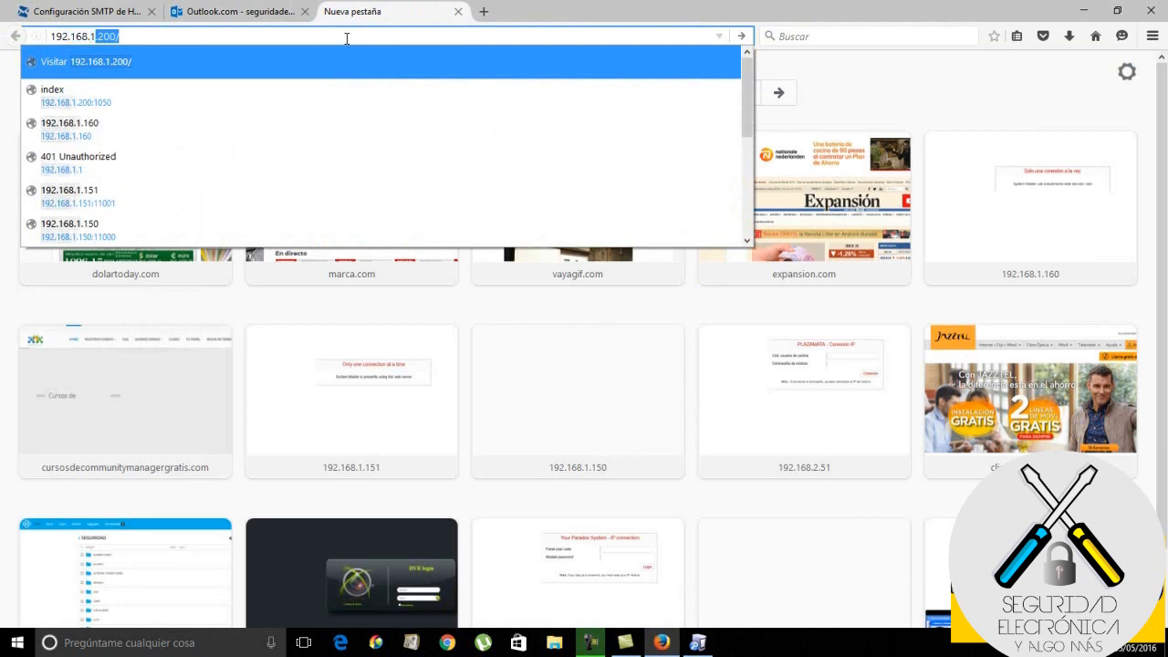
key(Return)
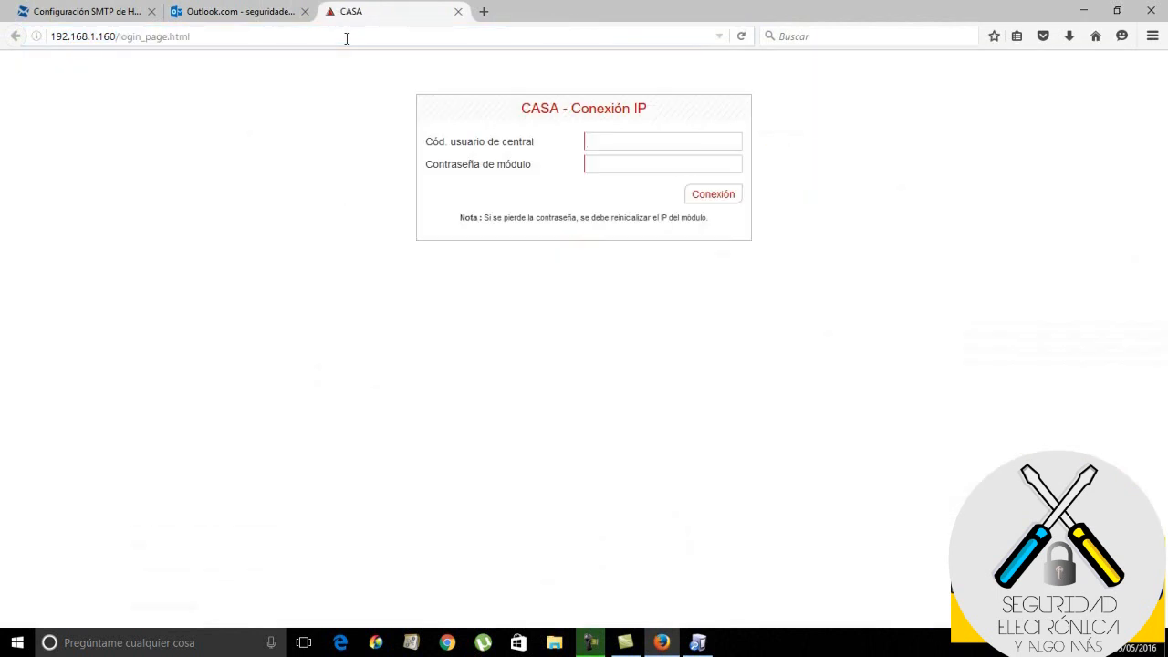
click(612, 144)
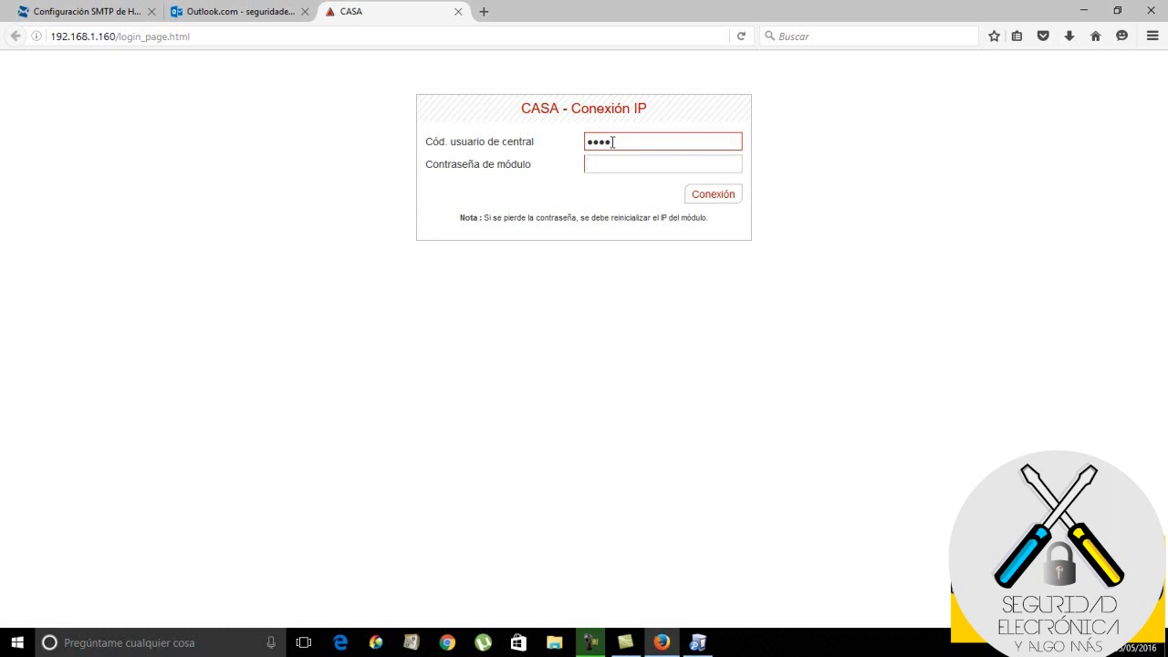
text(1234)
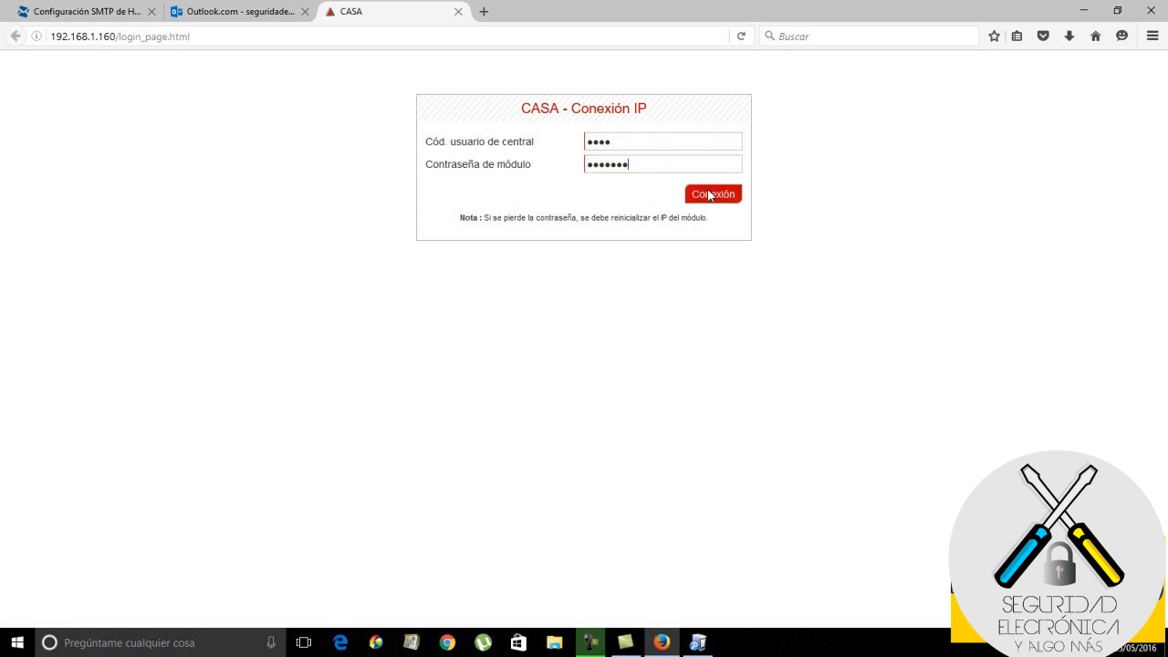
click(707, 193)
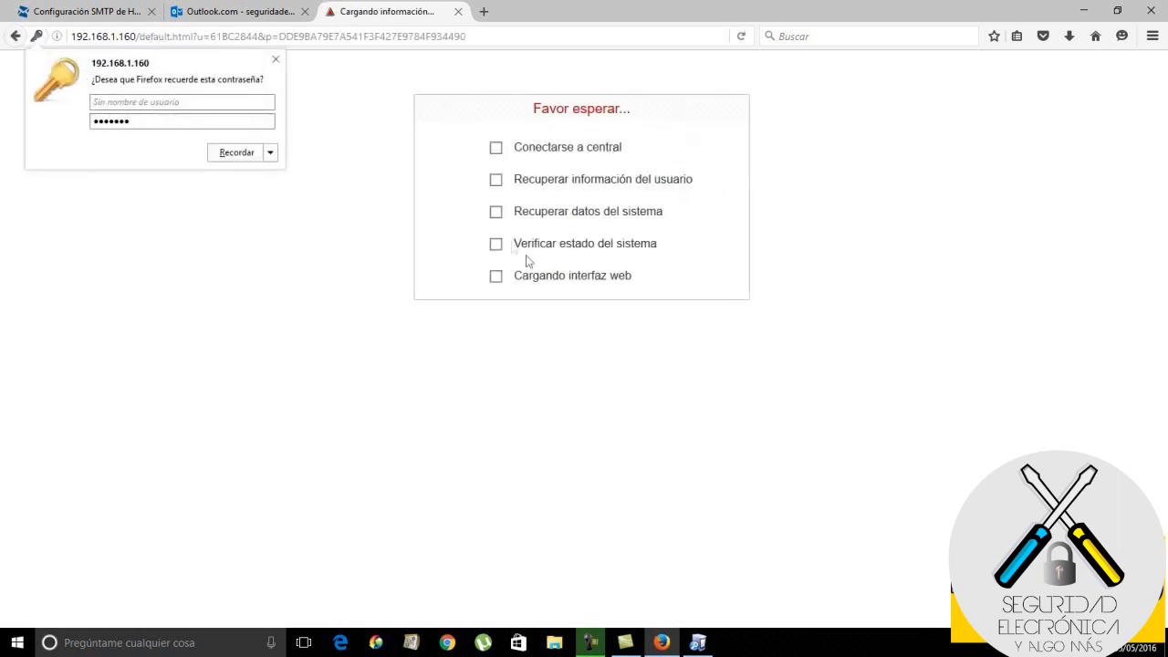
Dismiss the save-password prompt and open the Configuración de correo-E page
click(275, 59)
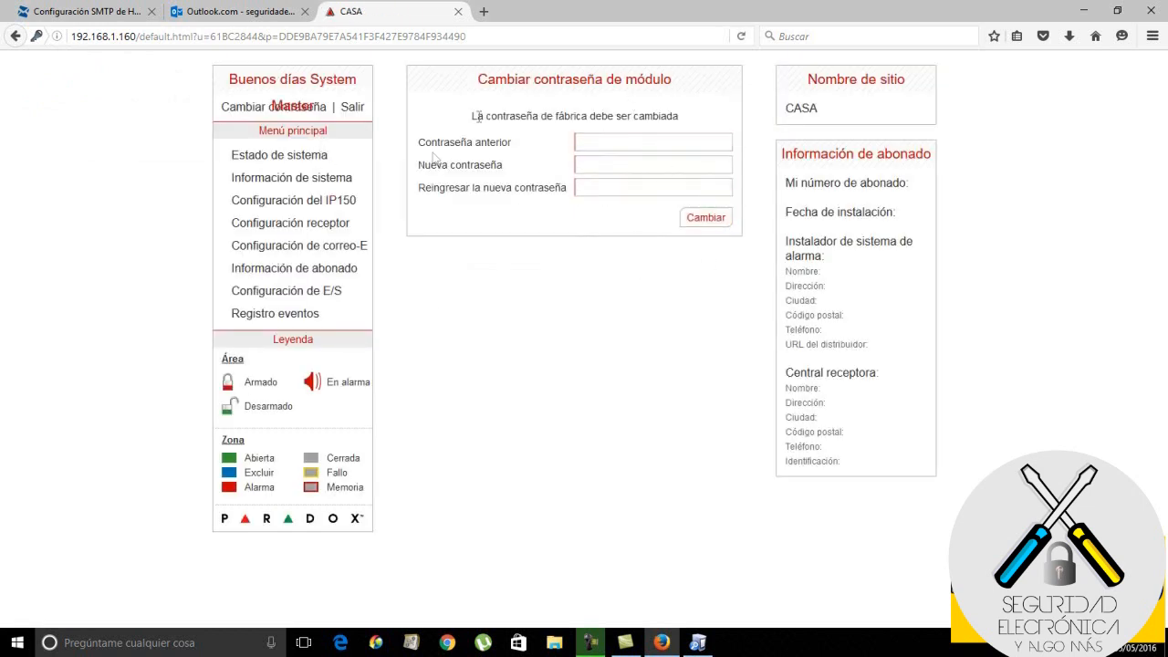
click(328, 251)
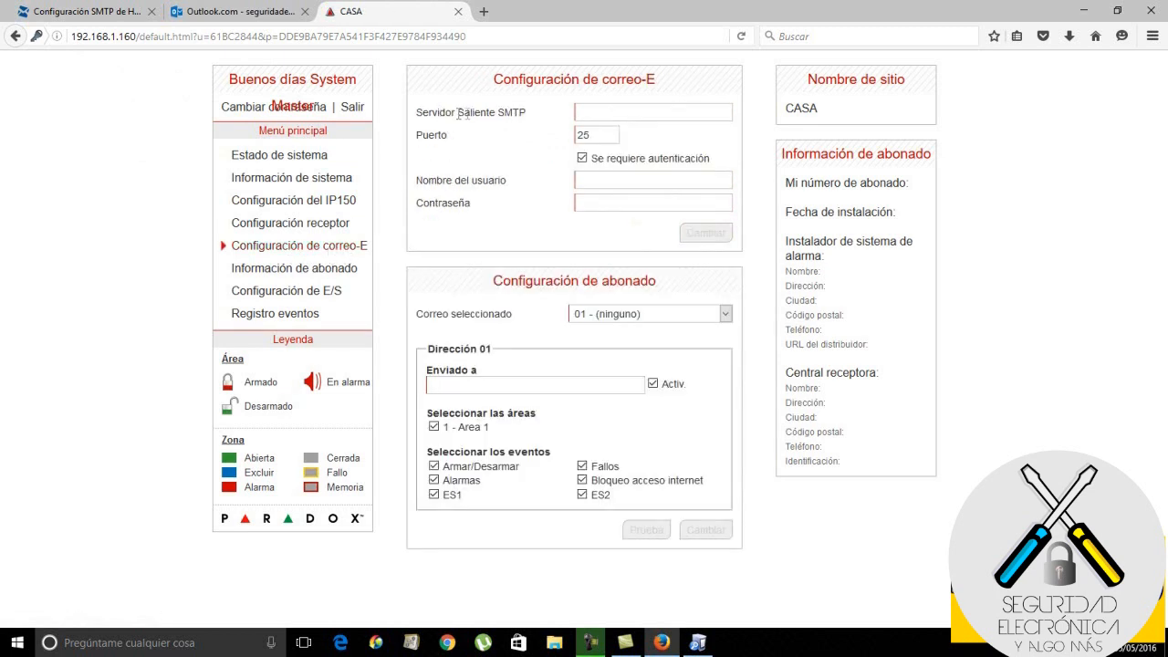
click(651, 113)
Copy the Hotmail outgoing server name smtp.live.com from the serversmtp.com reference tab
click(116, 12)
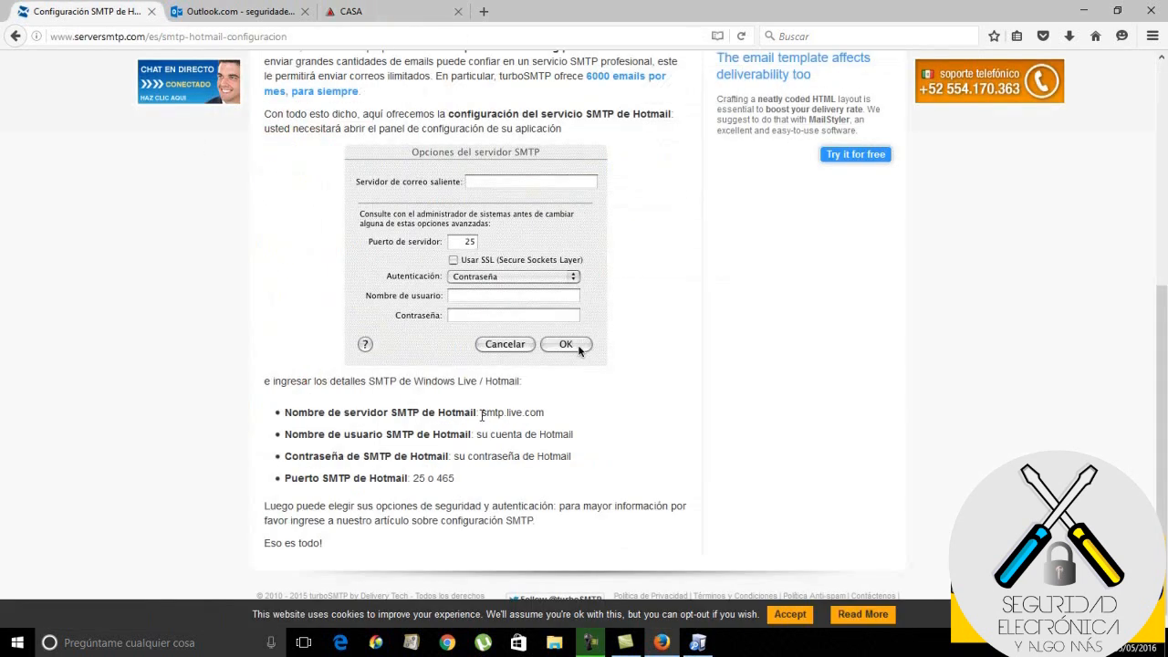
drag(546, 415, 481, 413)
click(410, 13)
Save smtp.live.com as the outgoing server with the Hotmail account's user name and password
click(603, 113)
text(smtp)
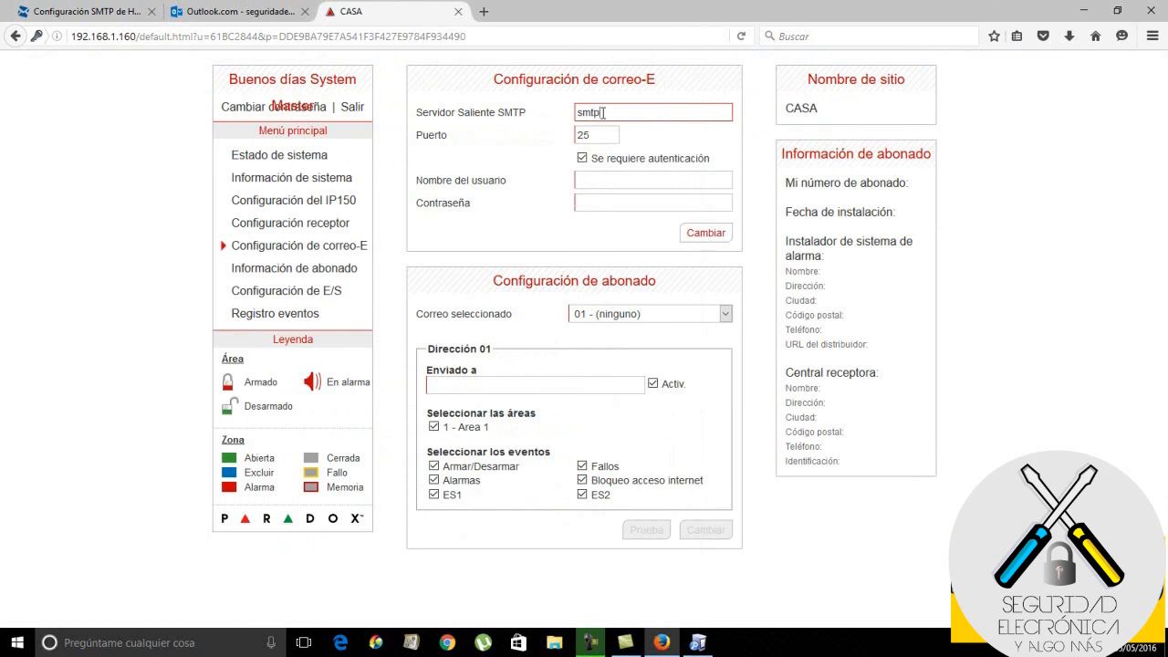
text(.live.com)
click(607, 182)
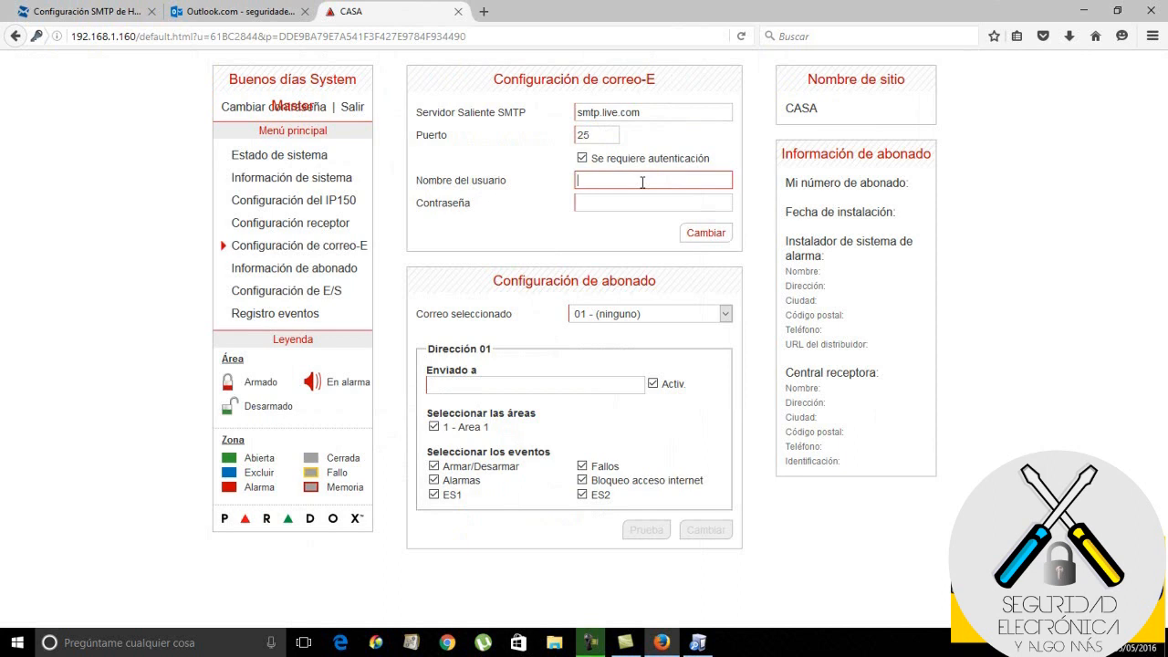
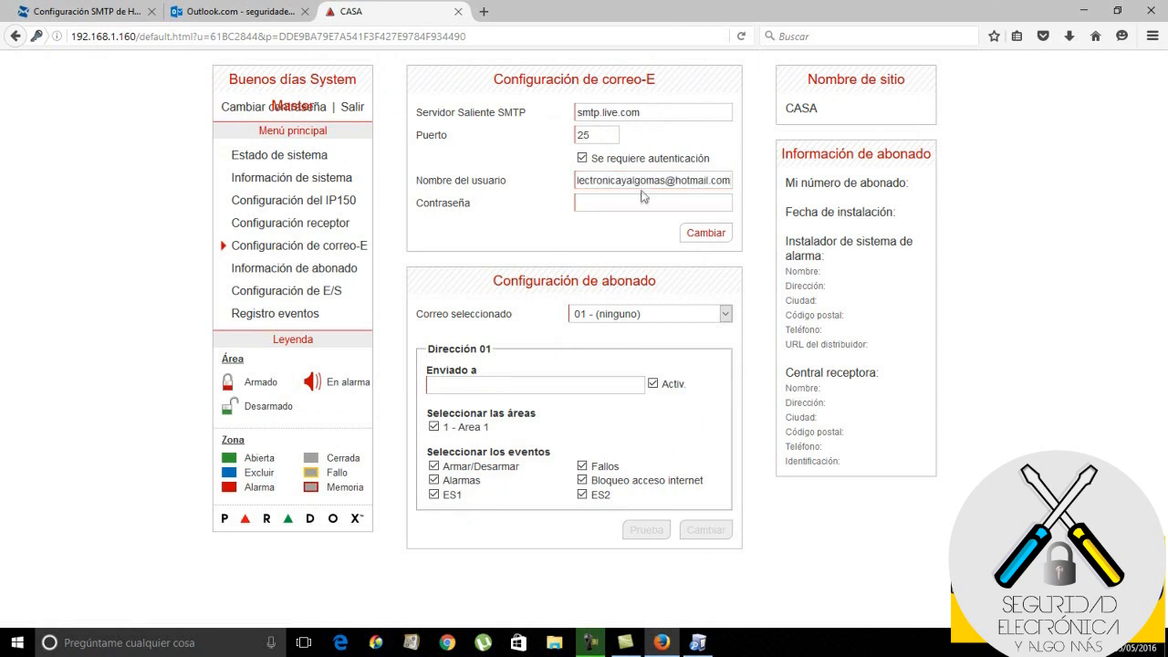
click(644, 201)
text(••••••••)
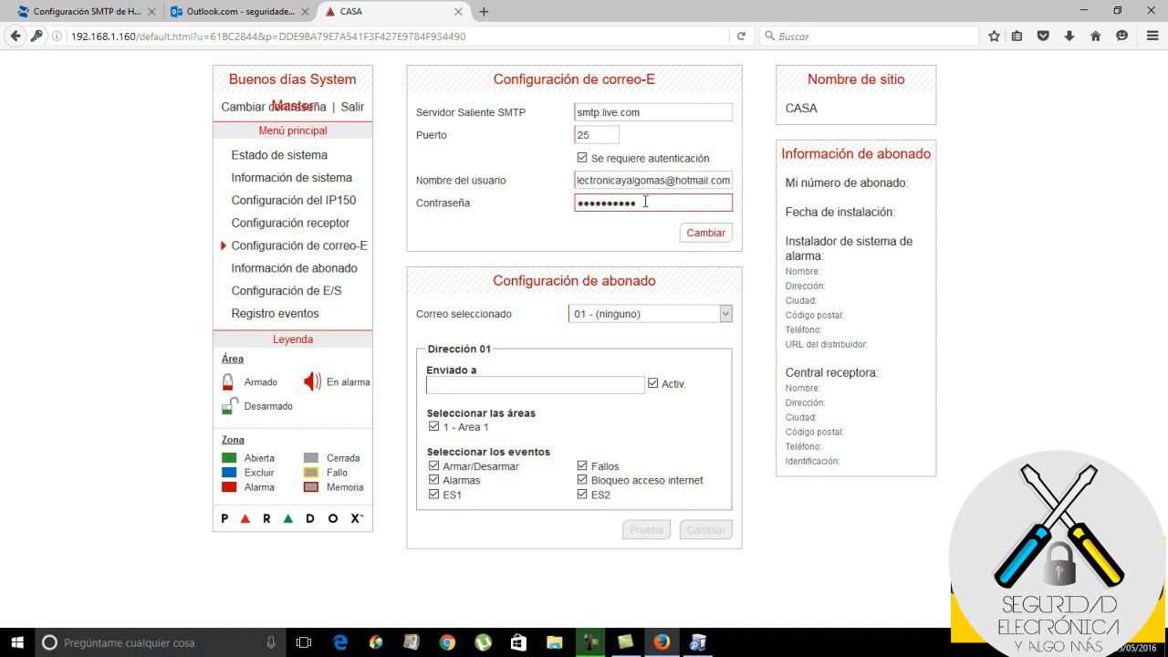
click(702, 234)
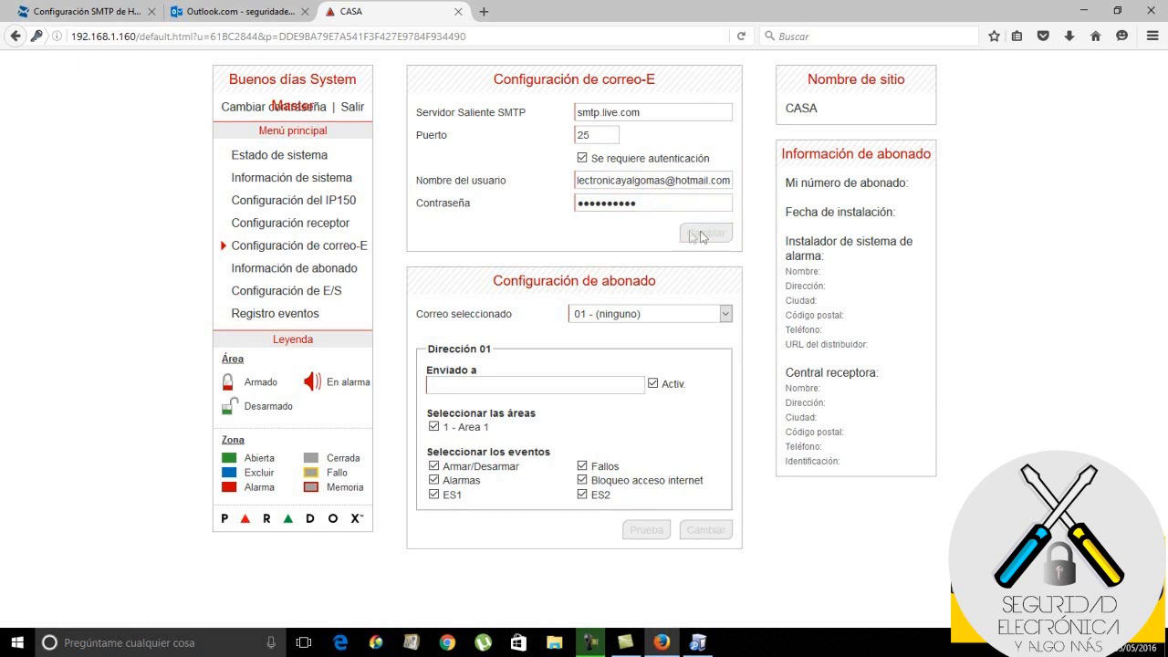
Select recipient slot 01 and enter the Hotmail account address in Enviado a
click(706, 312)
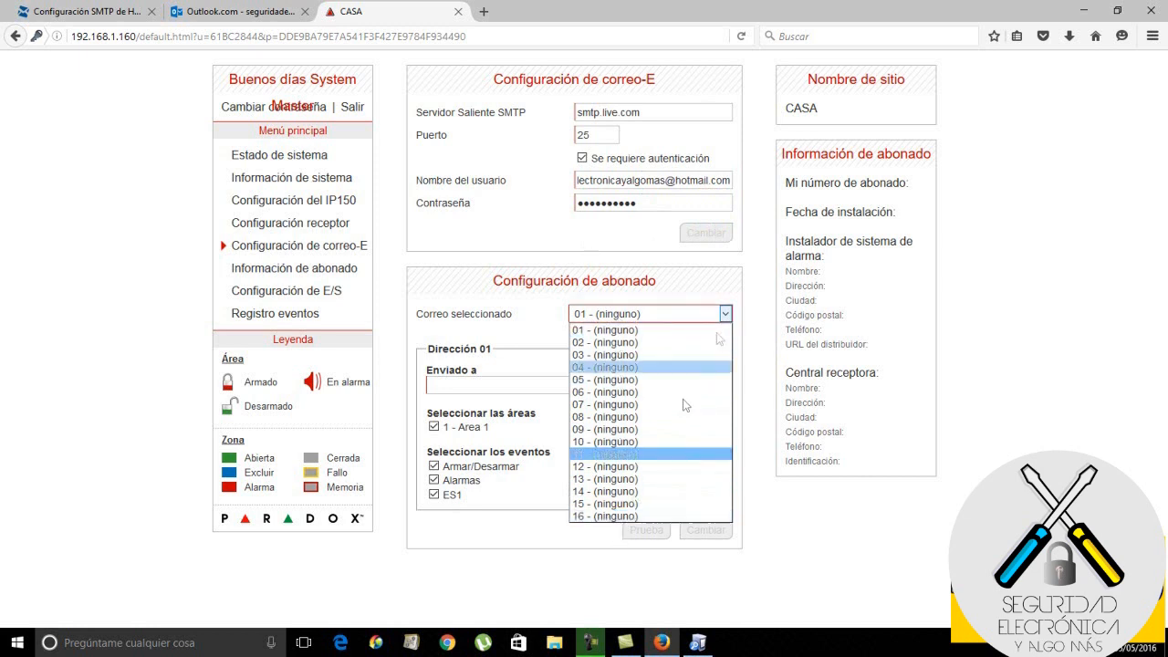
click(679, 329)
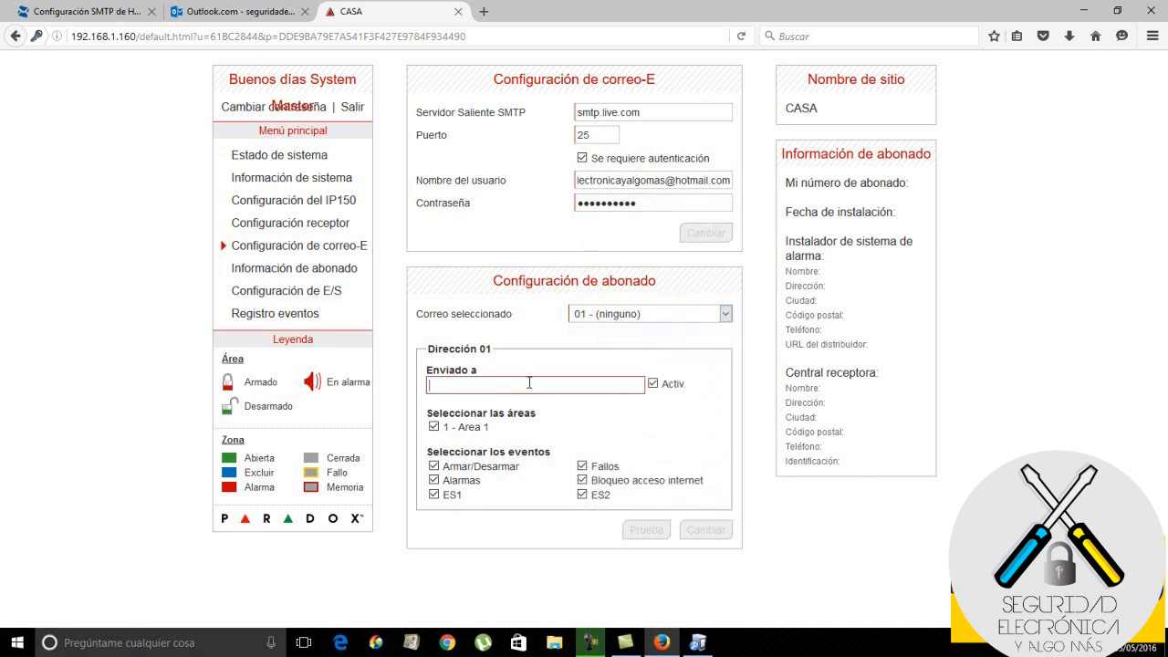
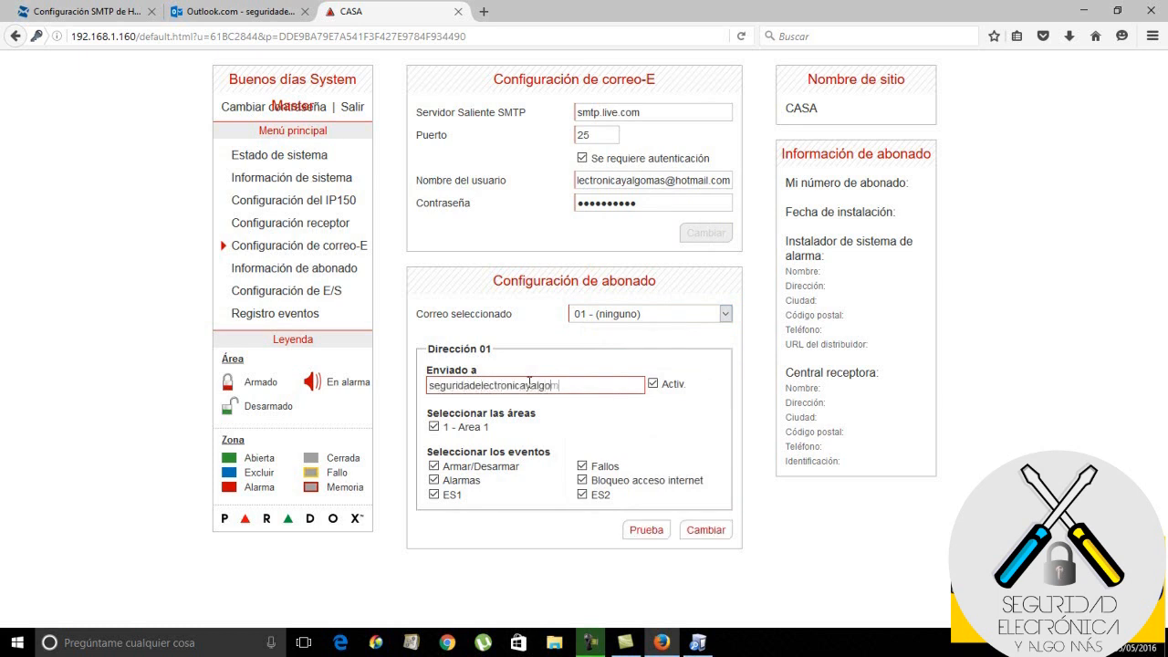
Save recipient 01, send it a Prueba test e-mail, confirm, and switch to the Outlook.com inbox
click(433, 426)
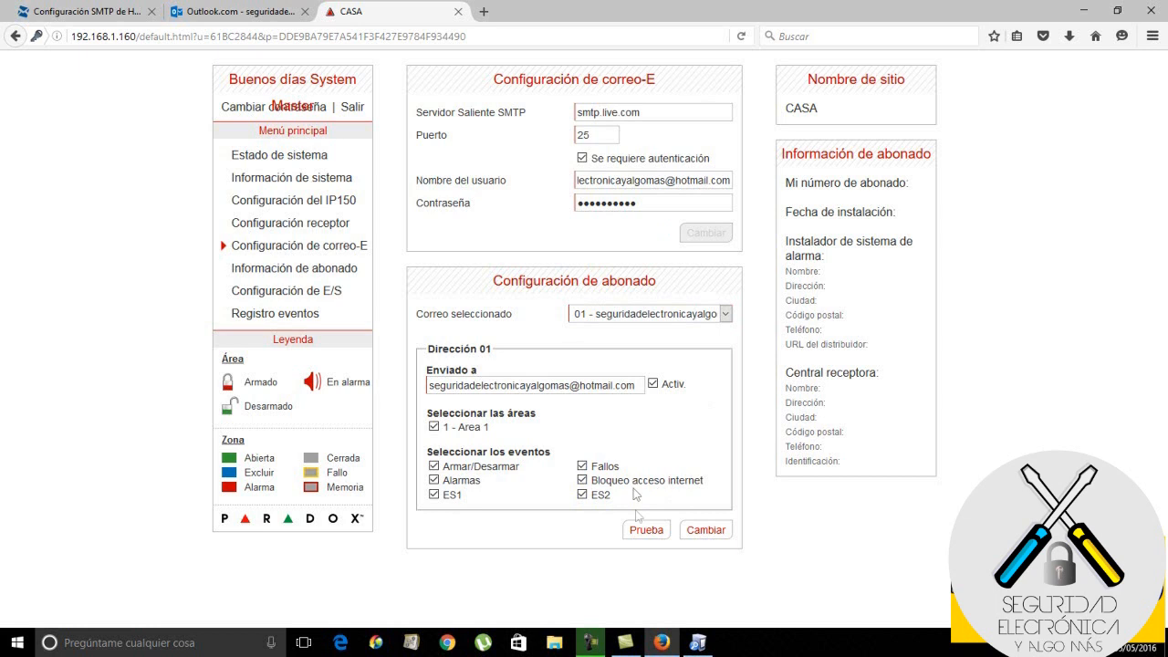
click(643, 530)
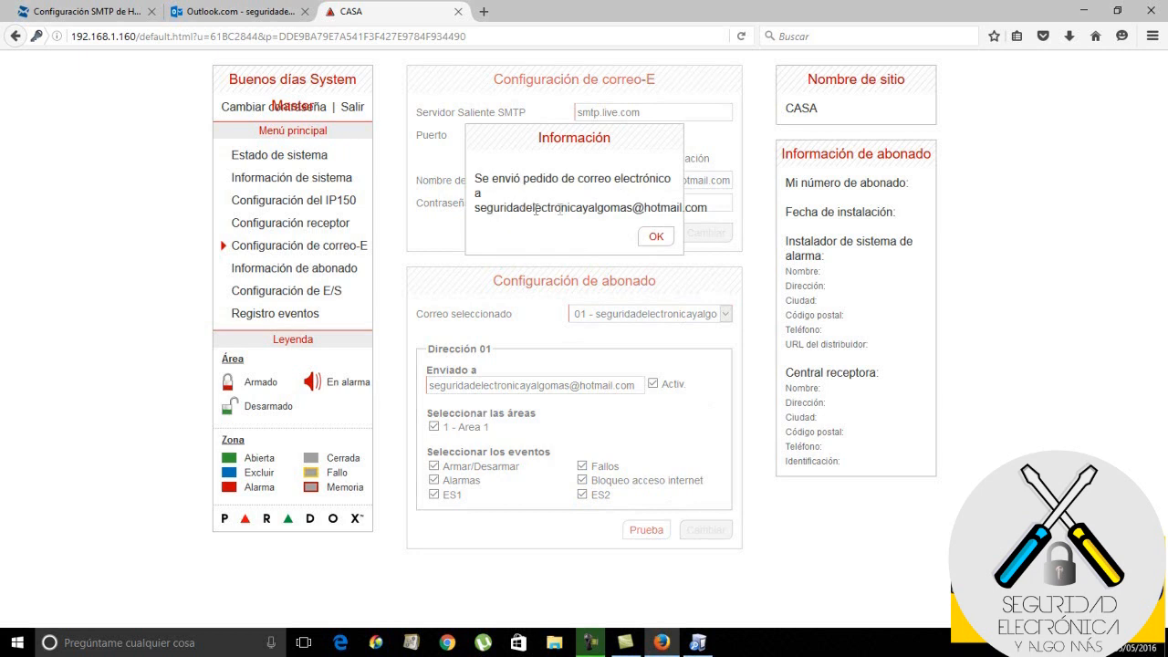
click(653, 238)
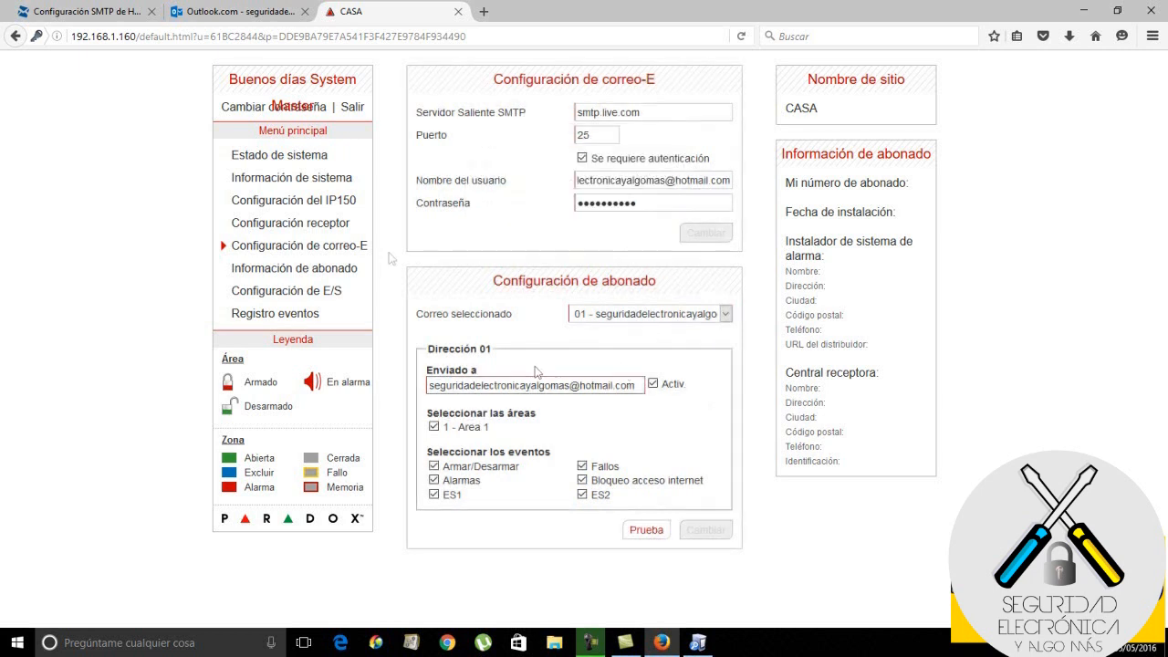
click(237, 15)
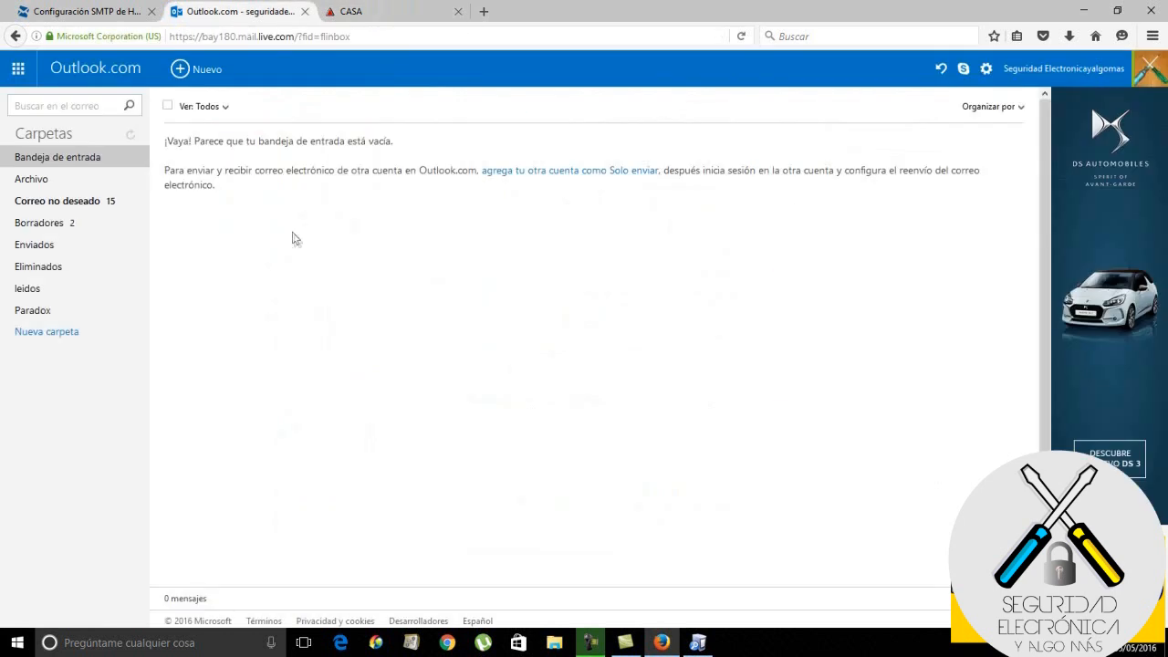
Open the 'Prueba de correo electrónico' message in Outlook.com, then return to the CASA tab
click(88, 158)
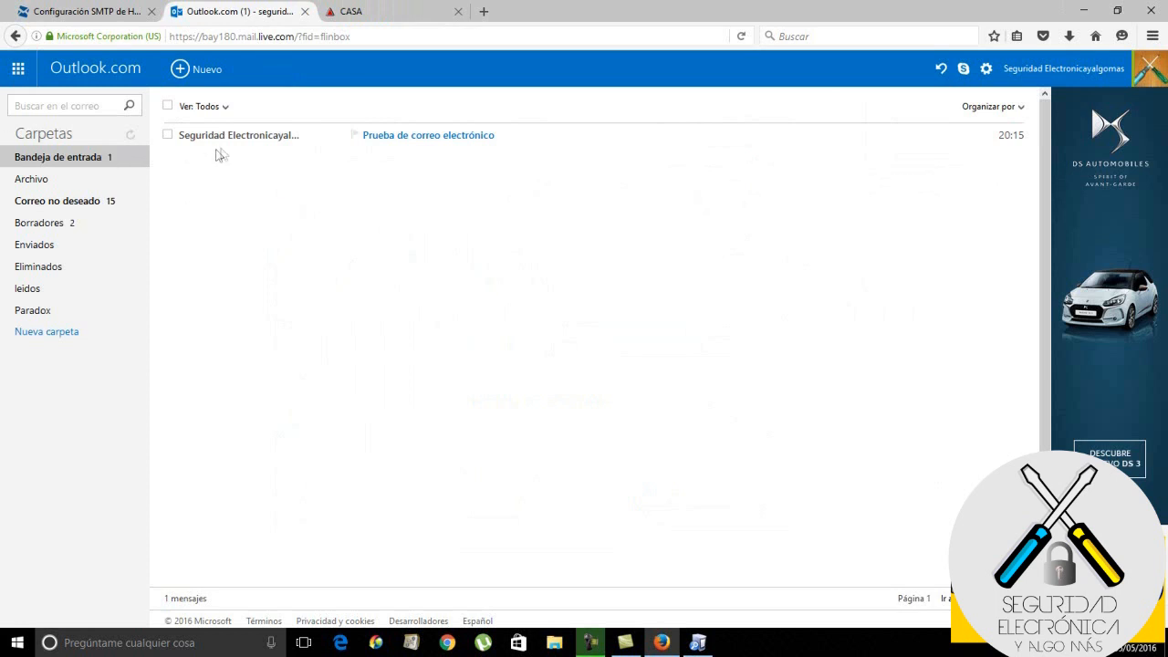
click(256, 140)
double_click(258, 143)
click(421, 257)
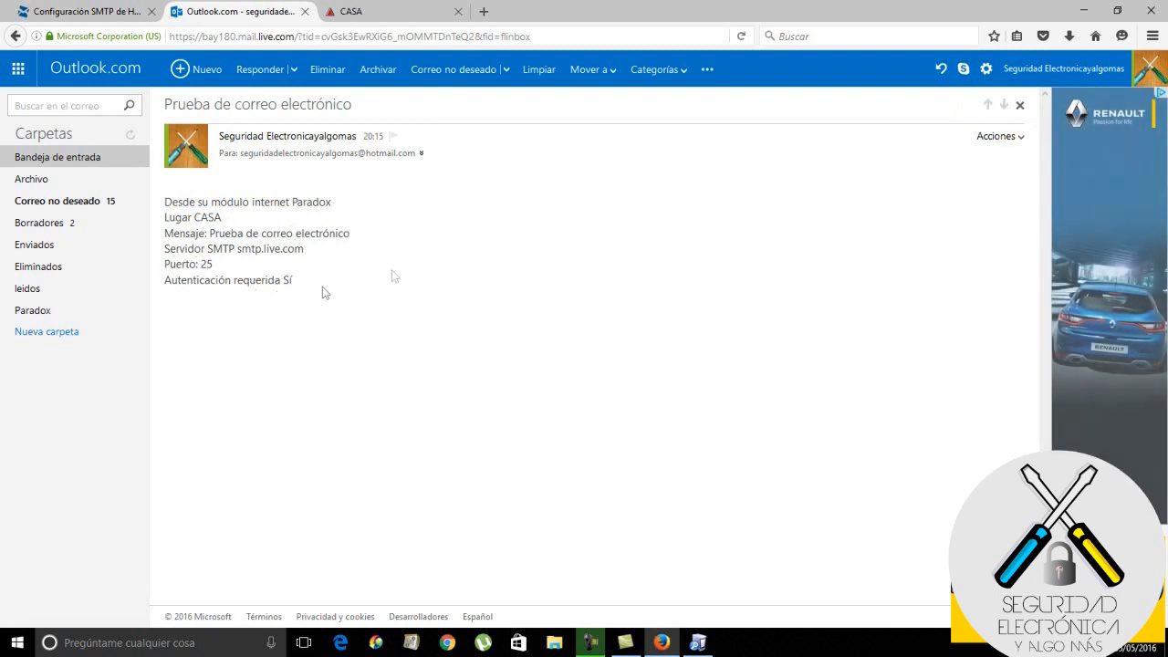
click(369, 18)
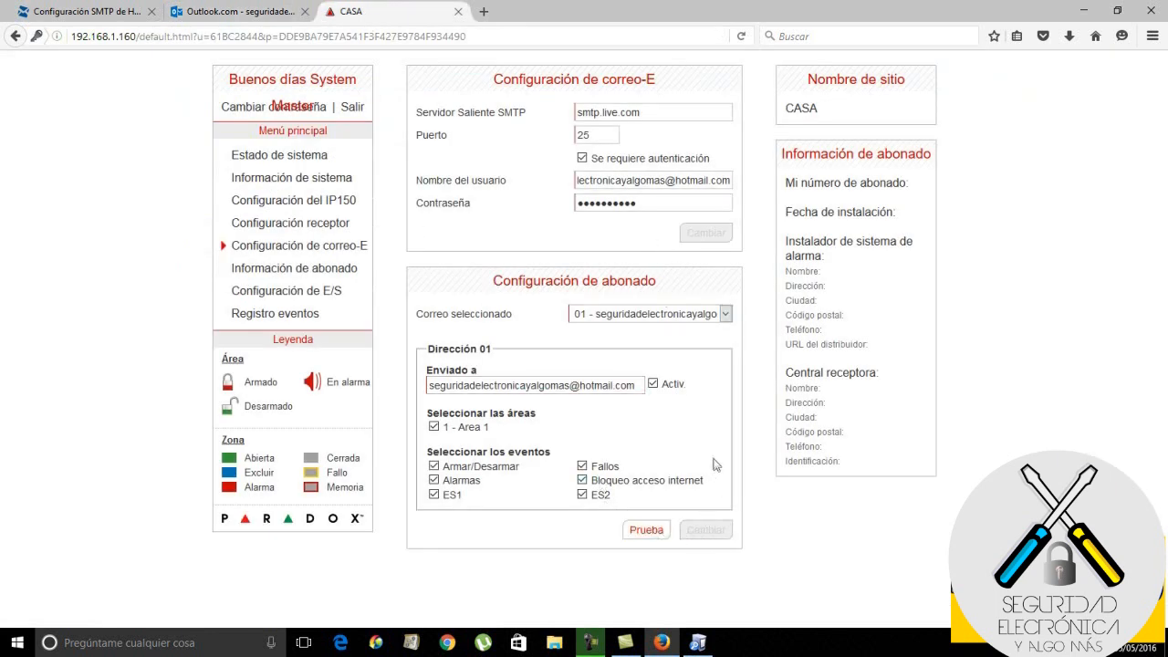
Arm Area 1 with Armado from the Estado de sistema page
click(302, 162)
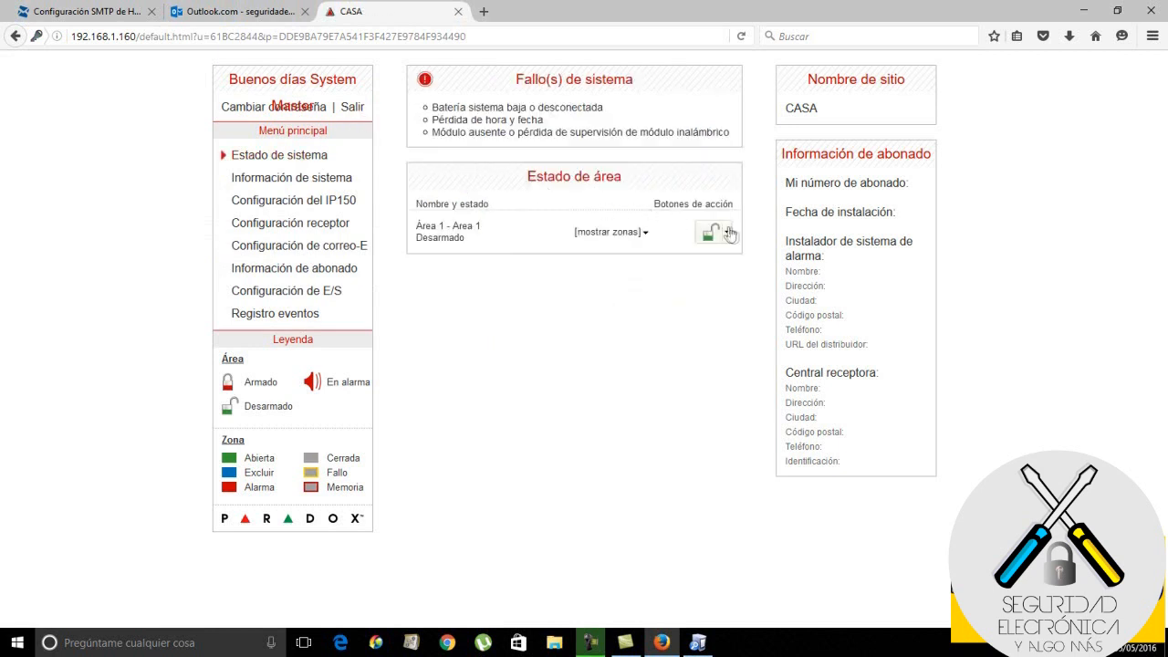
click(728, 236)
click(714, 259)
Alternate between Outlook.com and the CASA status page until the Armando Area 1 e-mail appears
click(272, 22)
click(83, 161)
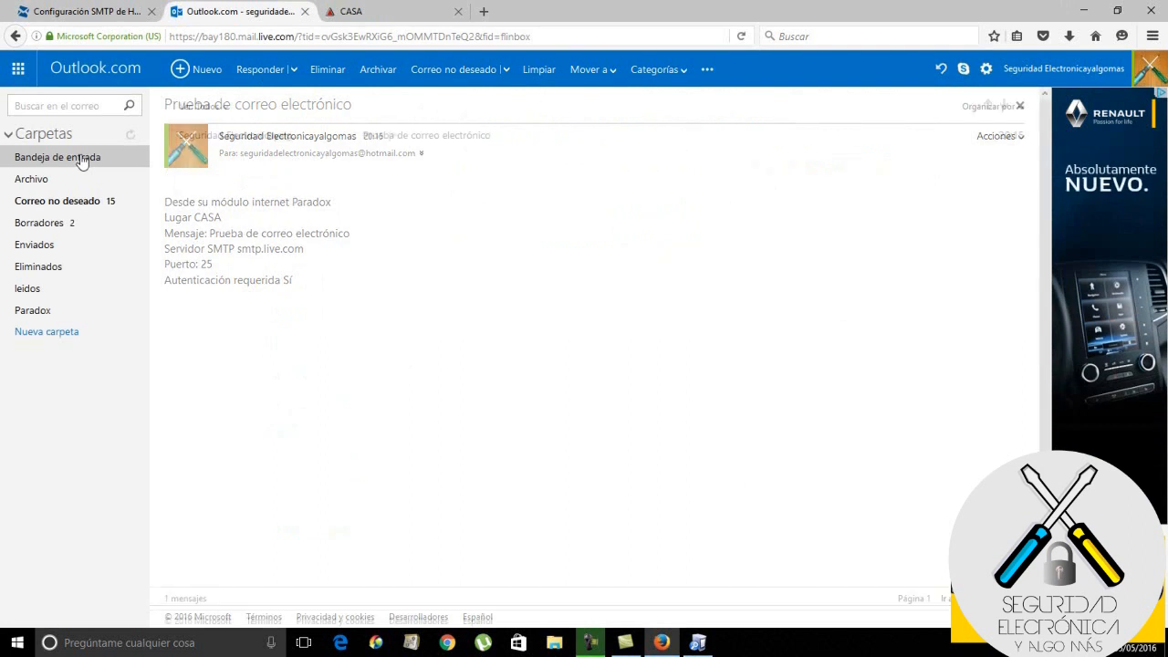
click(424, 16)
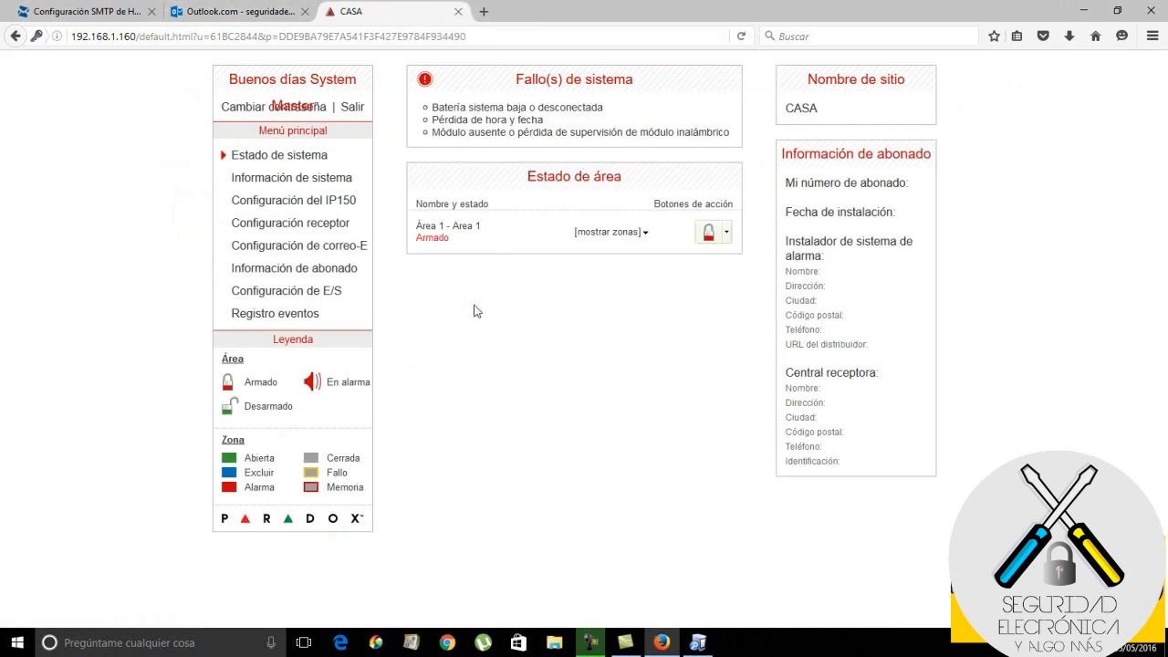
click(232, 16)
click(393, 16)
click(644, 237)
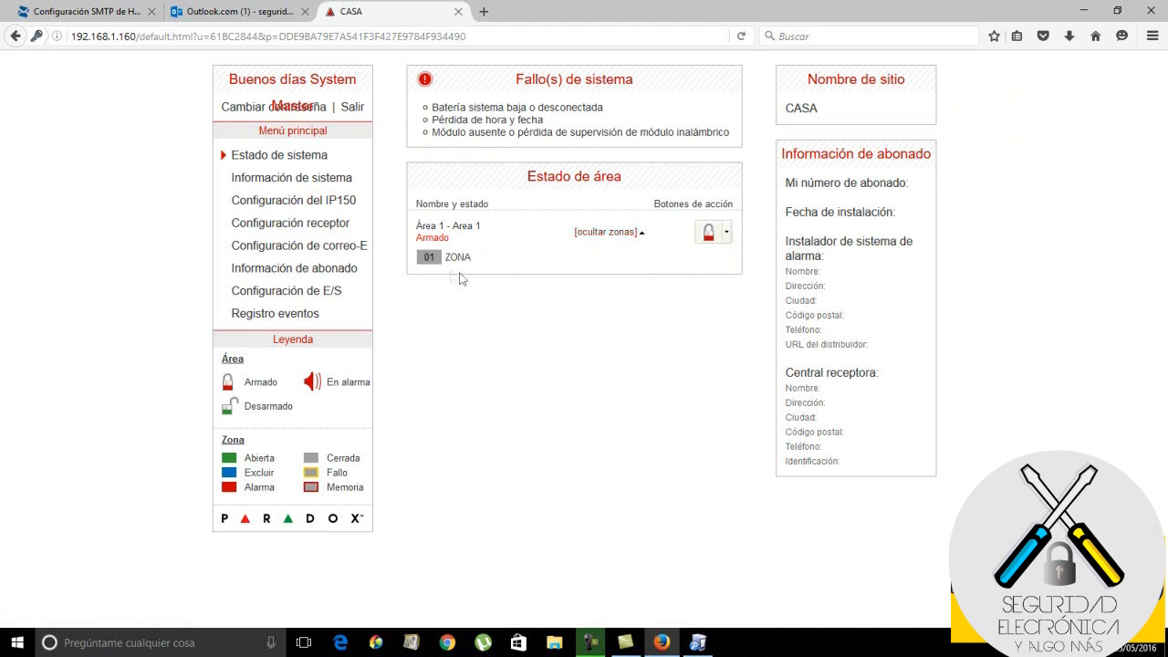
click(641, 237)
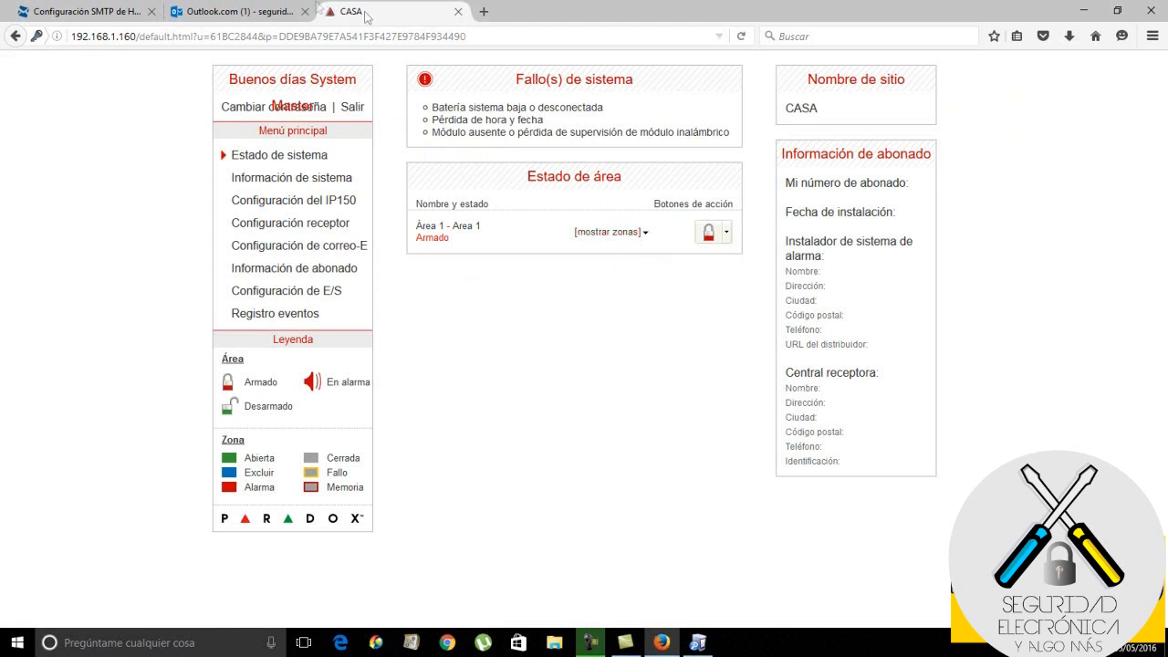
click(243, 11)
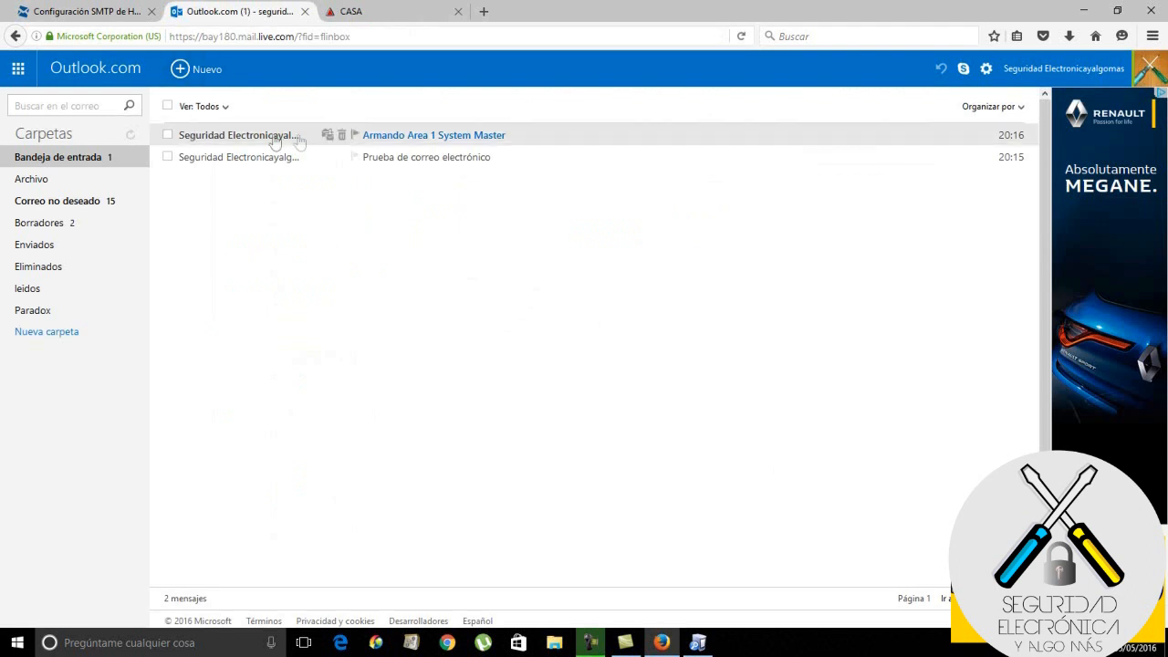
Read the 'Armando Area 1 System Master' e-mail, then return to the CASA status page's arming options
click(263, 137)
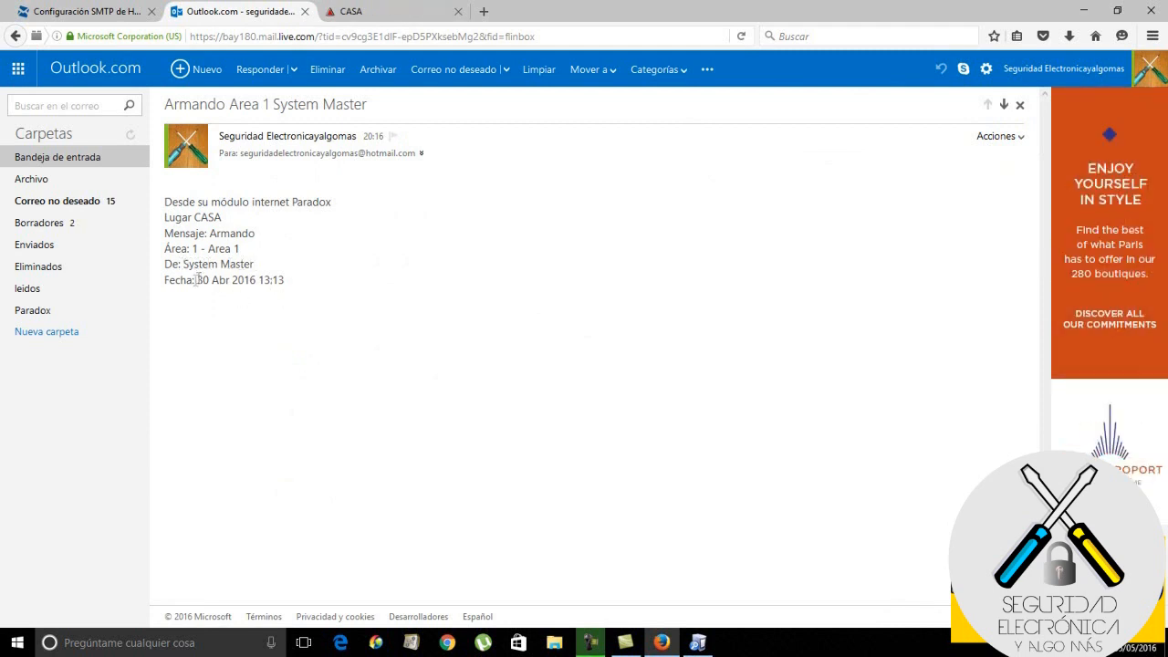
click(411, 12)
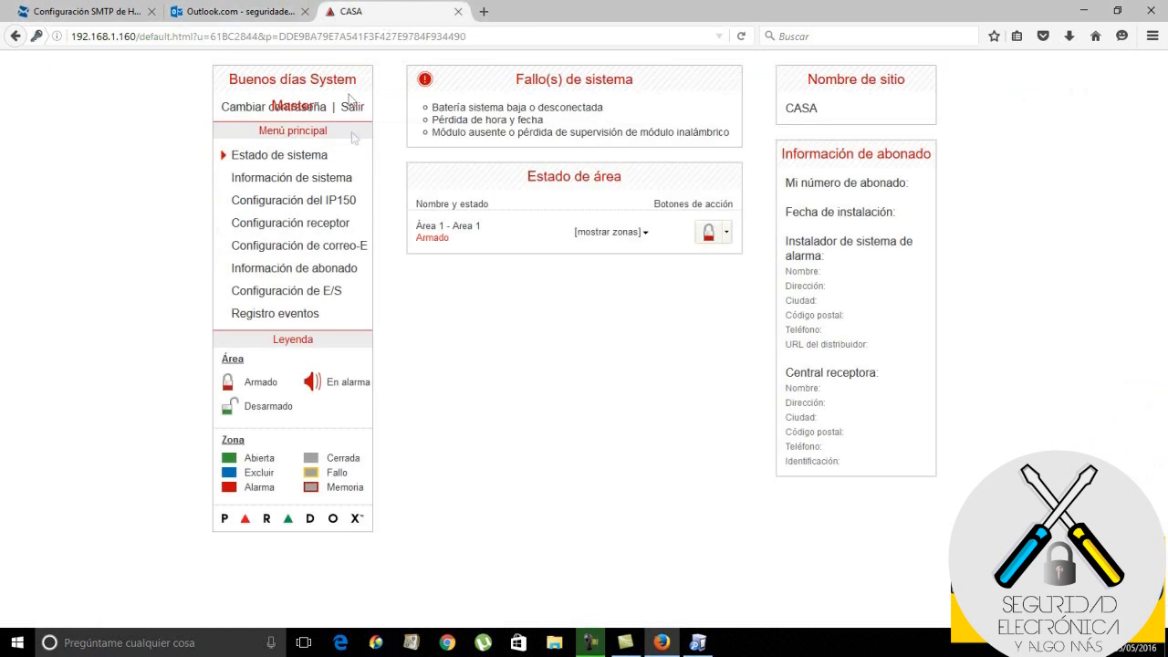
click(725, 234)
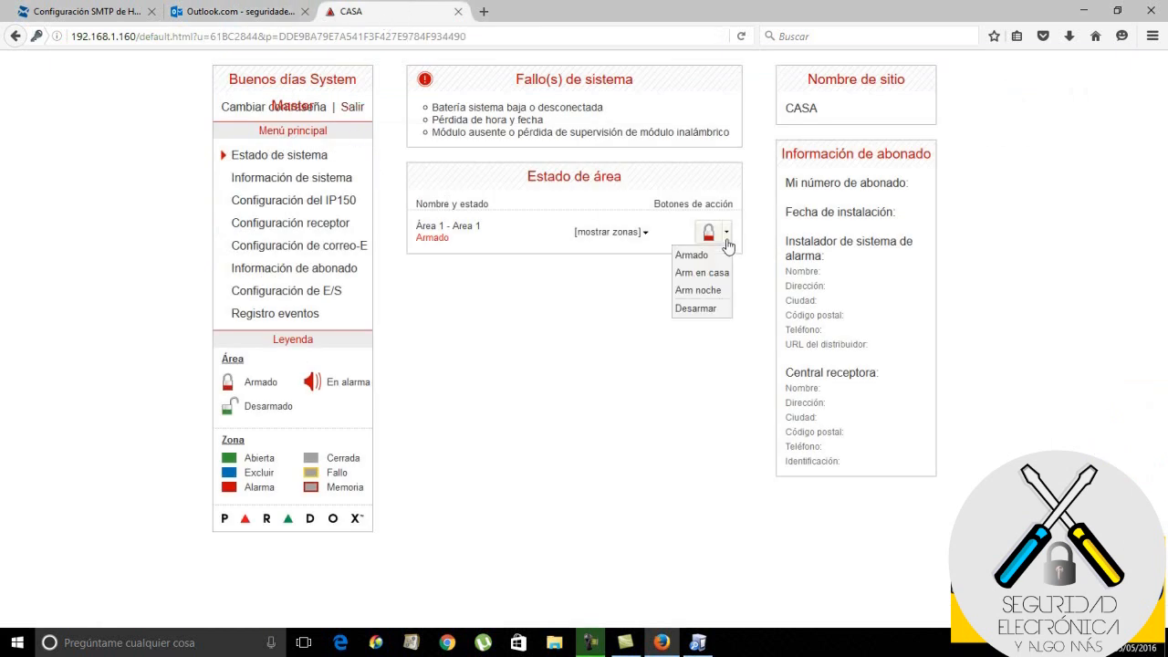
Disarm Area 1 with Desarmar, then switch to the Outlook.com tab
click(708, 312)
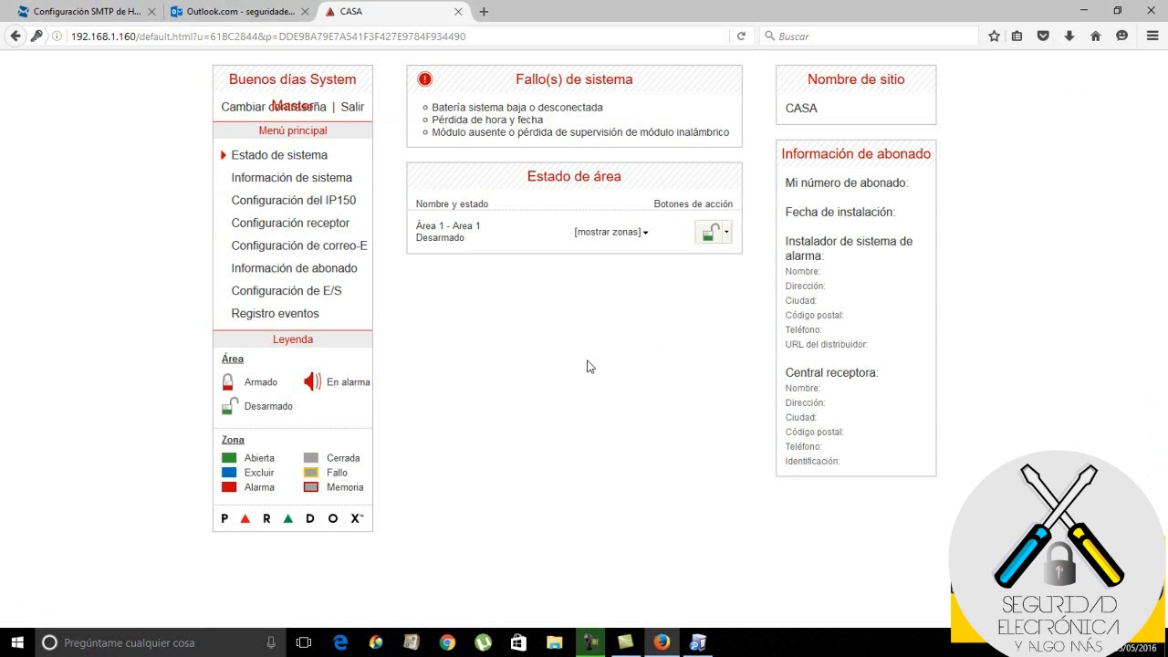
click(256, 13)
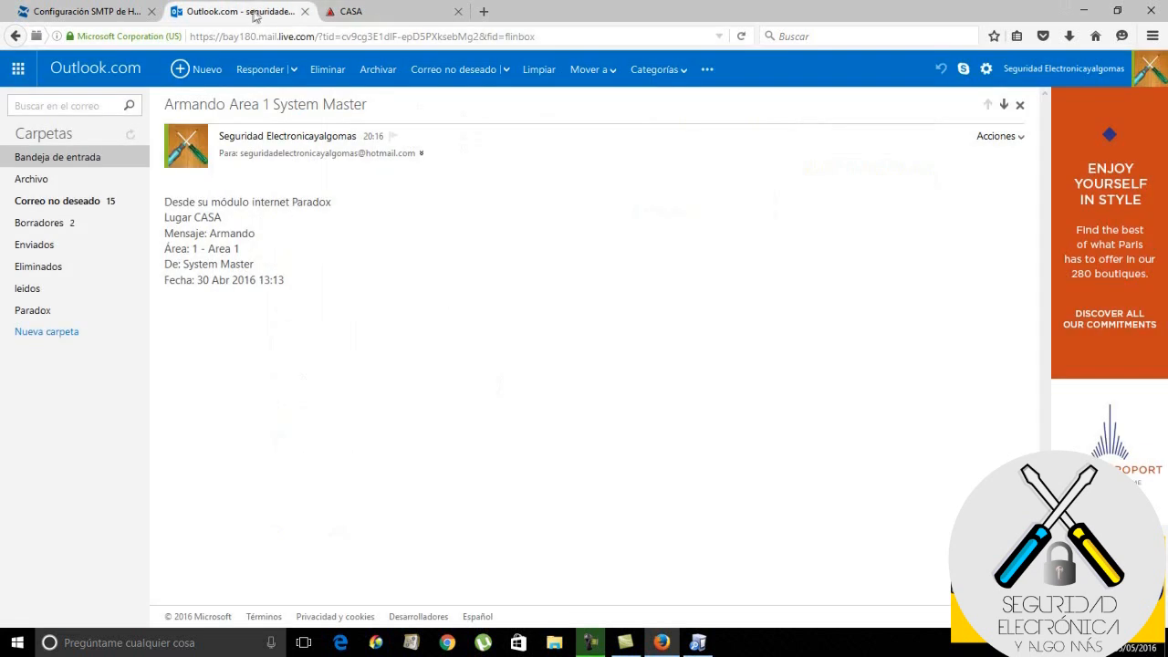
Reload the Outlook.com inbox between visits to the CASA tab; only the two Paradox e-mails are listed
click(70, 157)
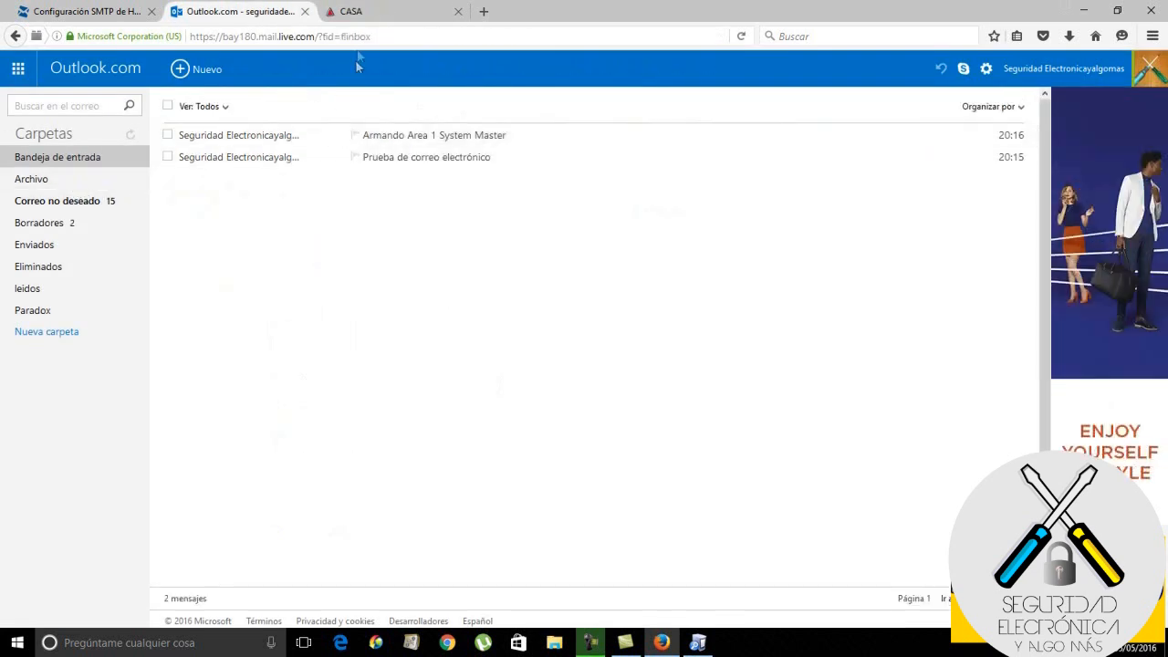
click(351, 12)
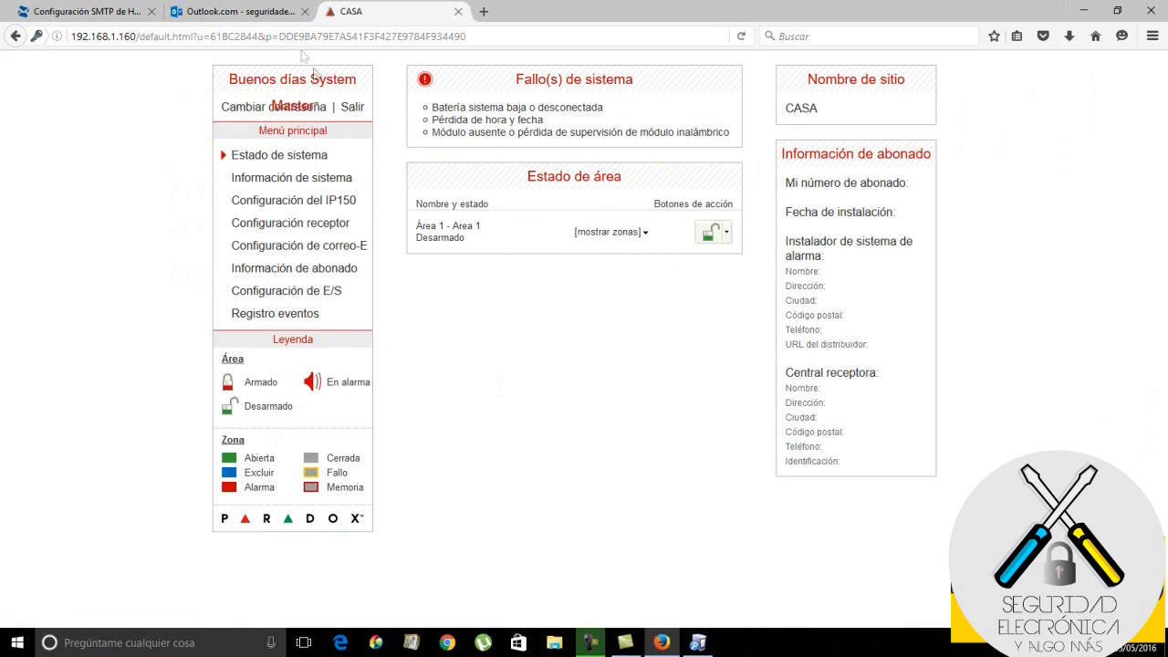
click(254, 11)
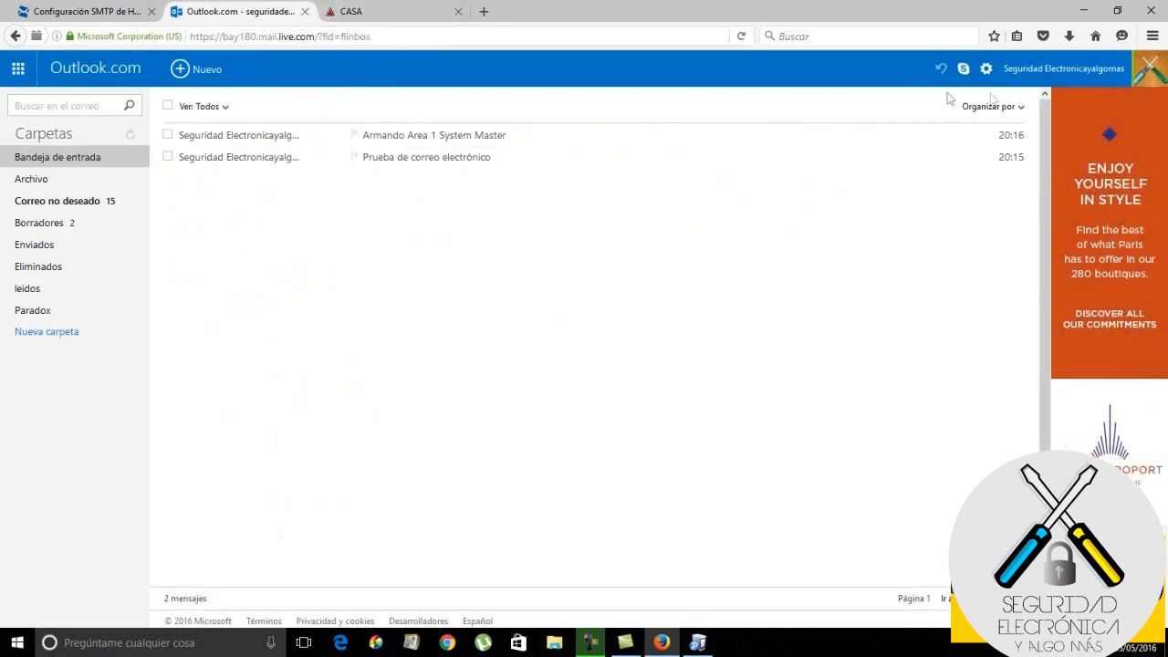
click(740, 39)
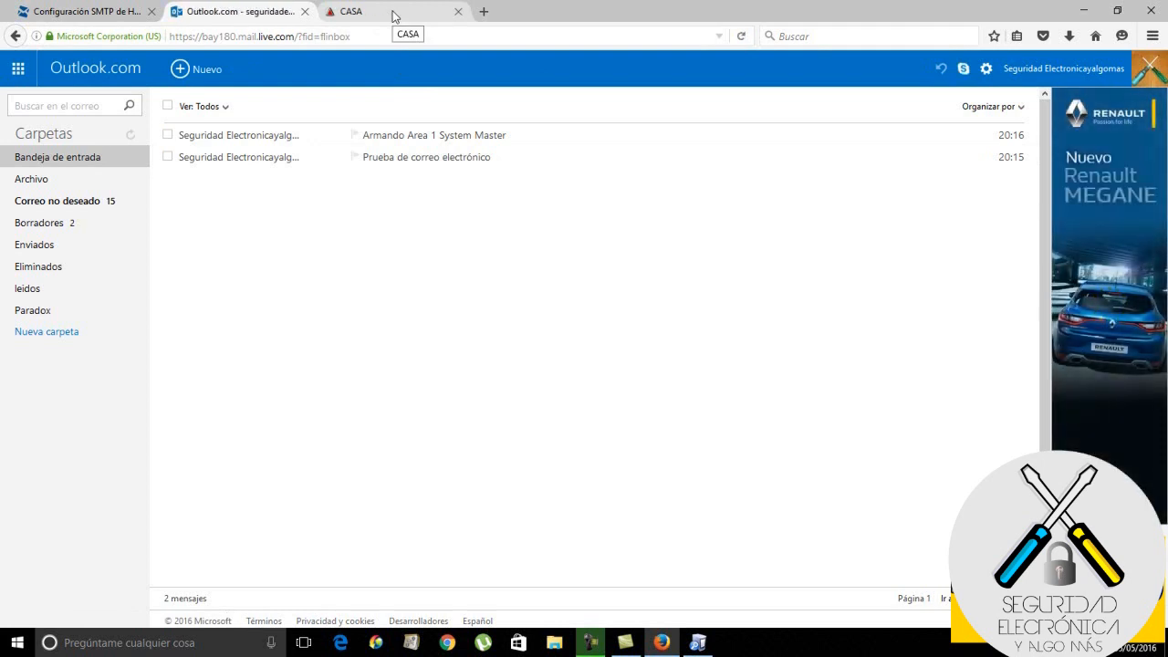
click(393, 17)
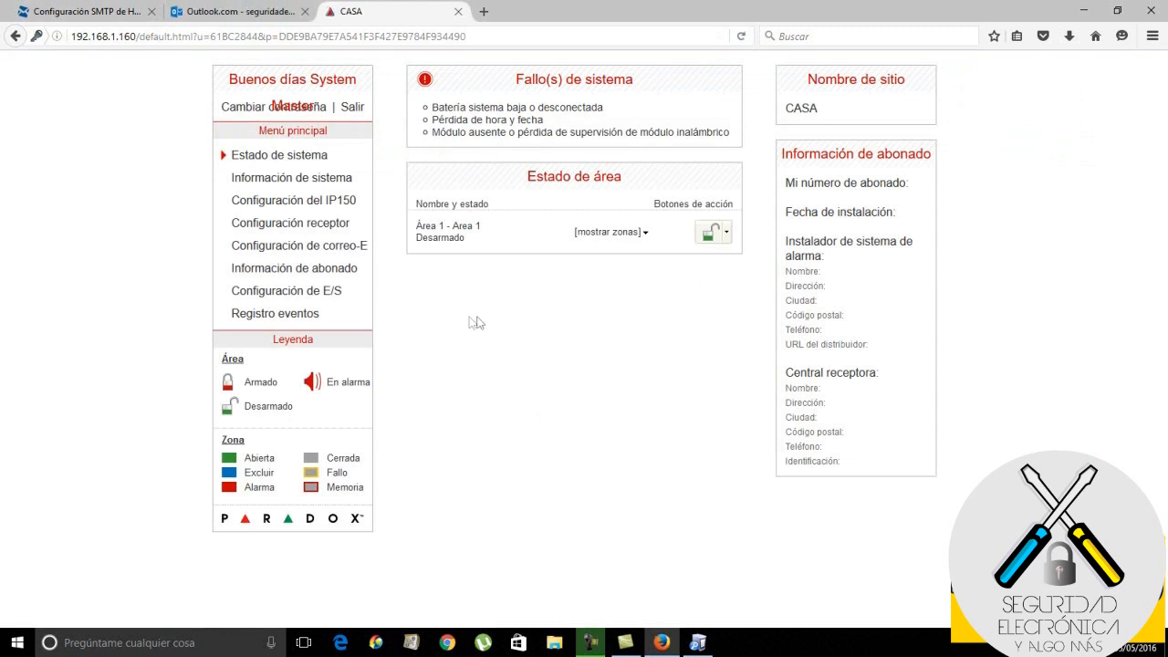
click(246, 14)
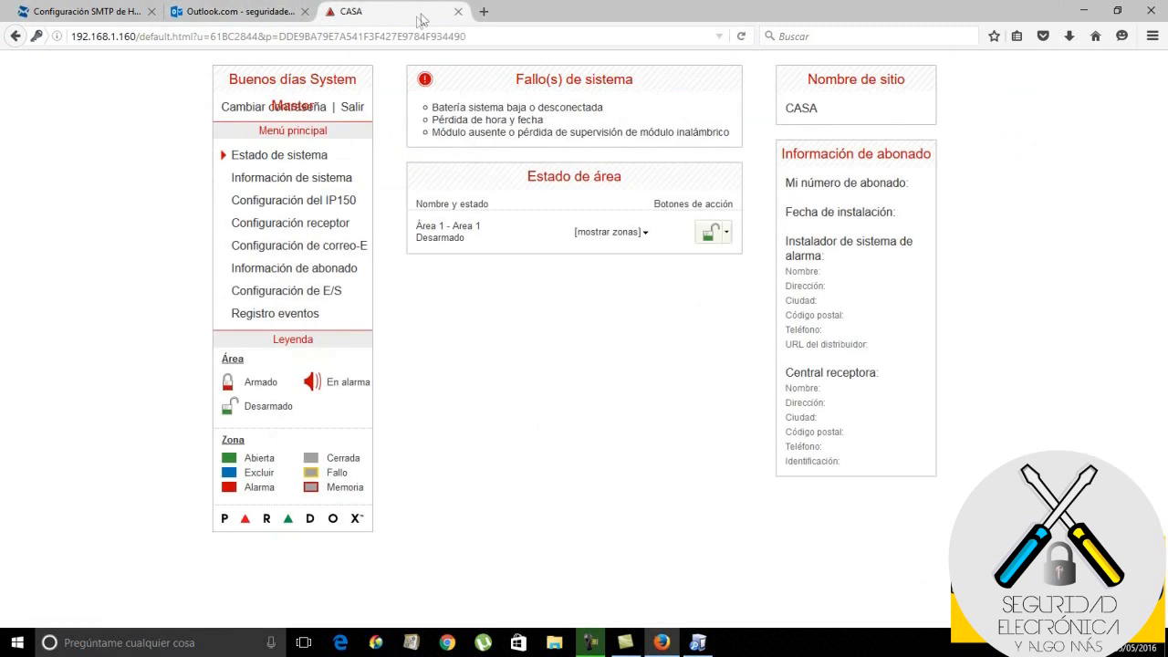
click(425, 15)
Arm Area 1 in 'Arm en casa' stay-at-home mode, then go back to the Outlook.com inbox
click(727, 239)
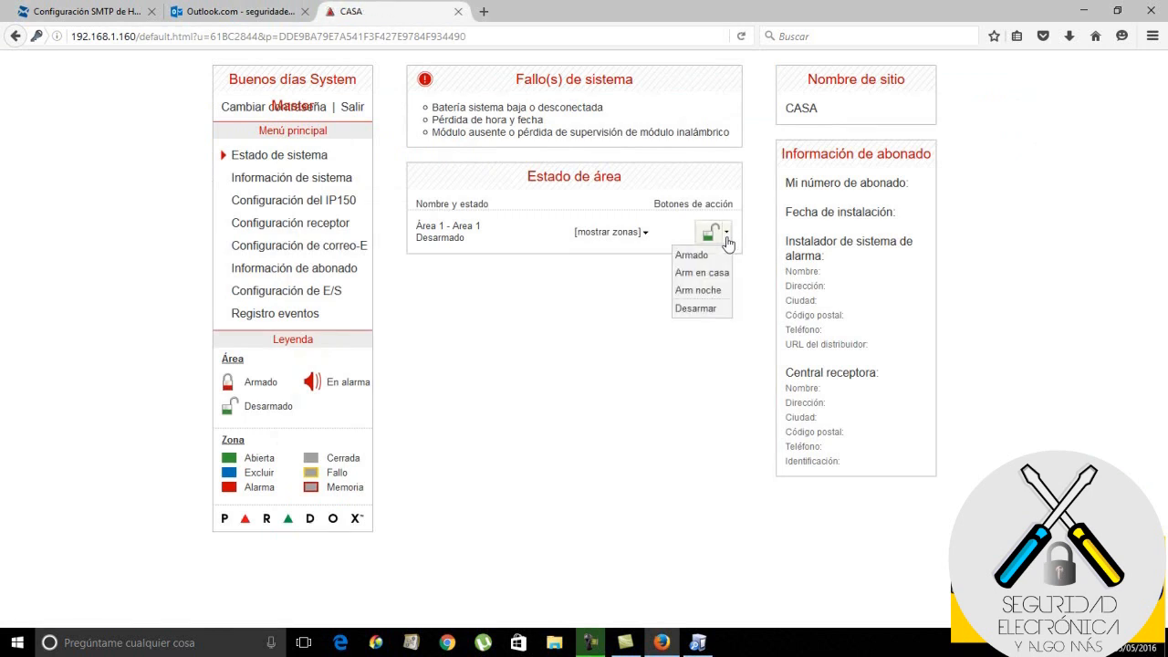
click(754, 288)
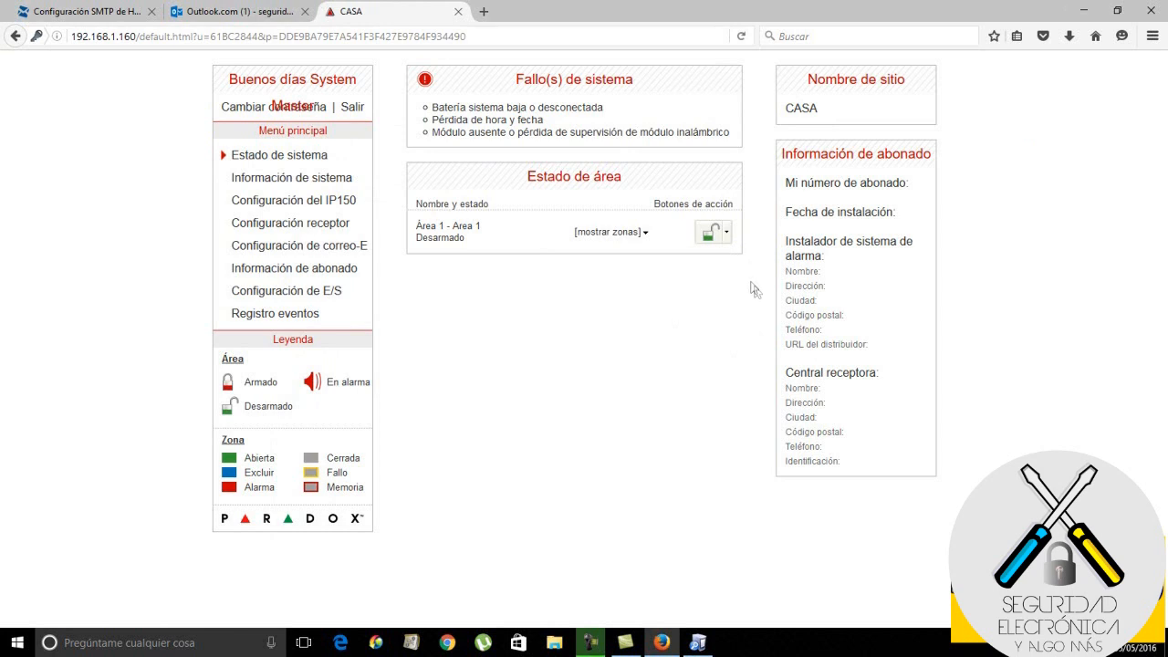
click(727, 239)
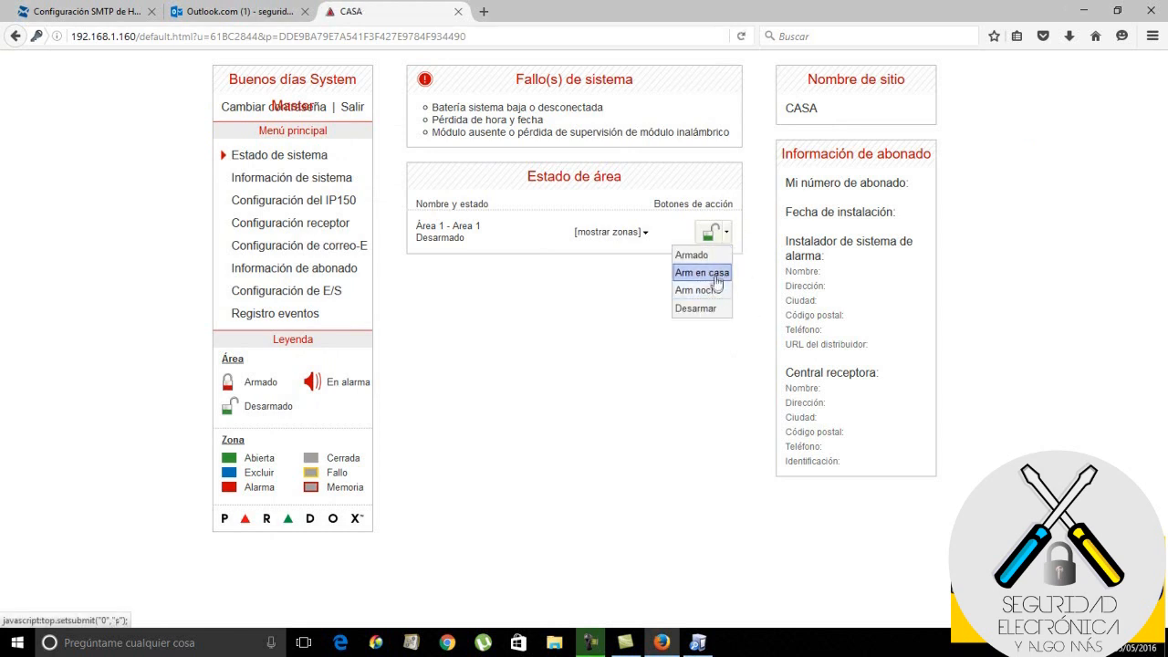
click(717, 279)
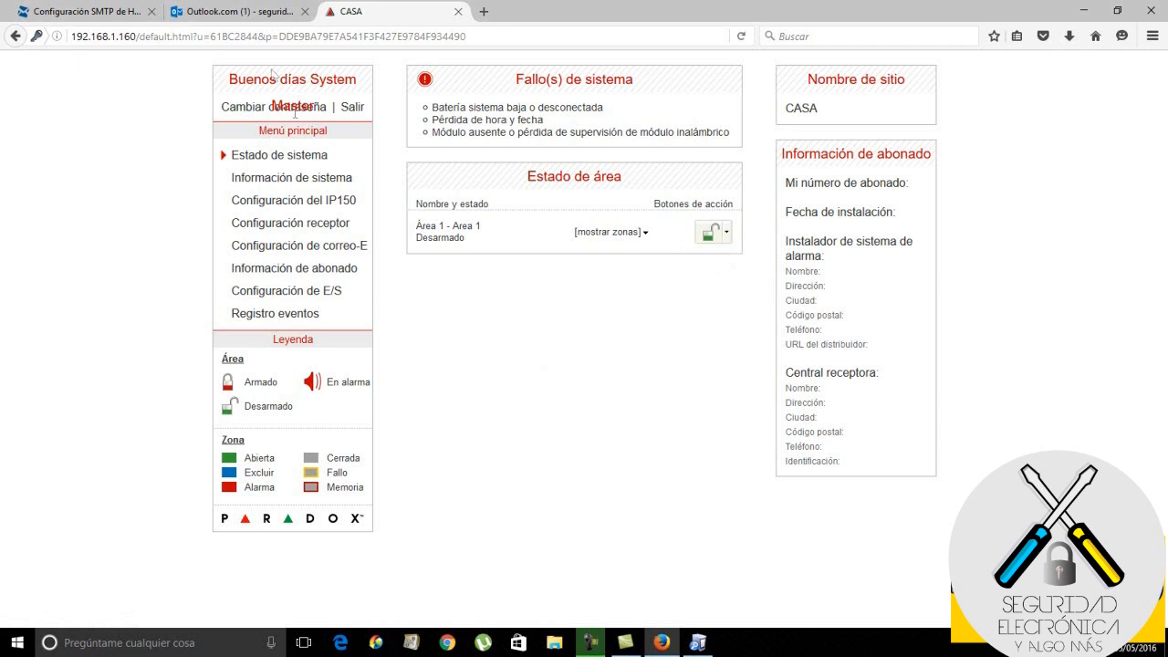
click(267, 16)
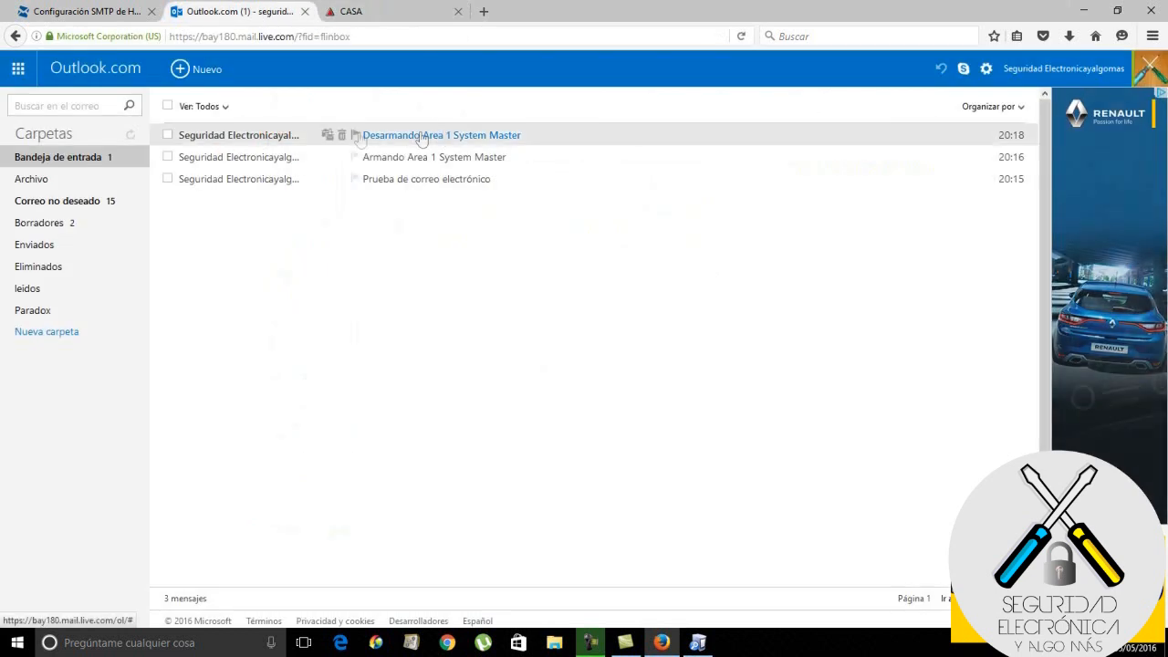
Read the 'Desarmando Area 1 System Master' e-mail, then return to the CASA alarm panel
click(250, 138)
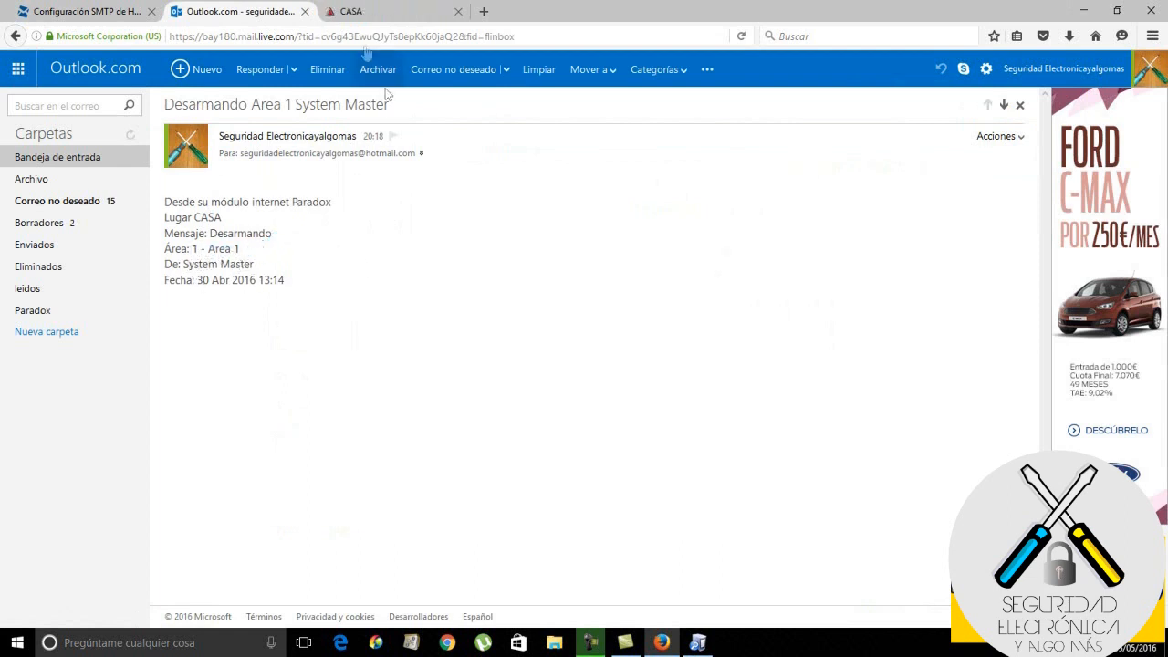
click(364, 13)
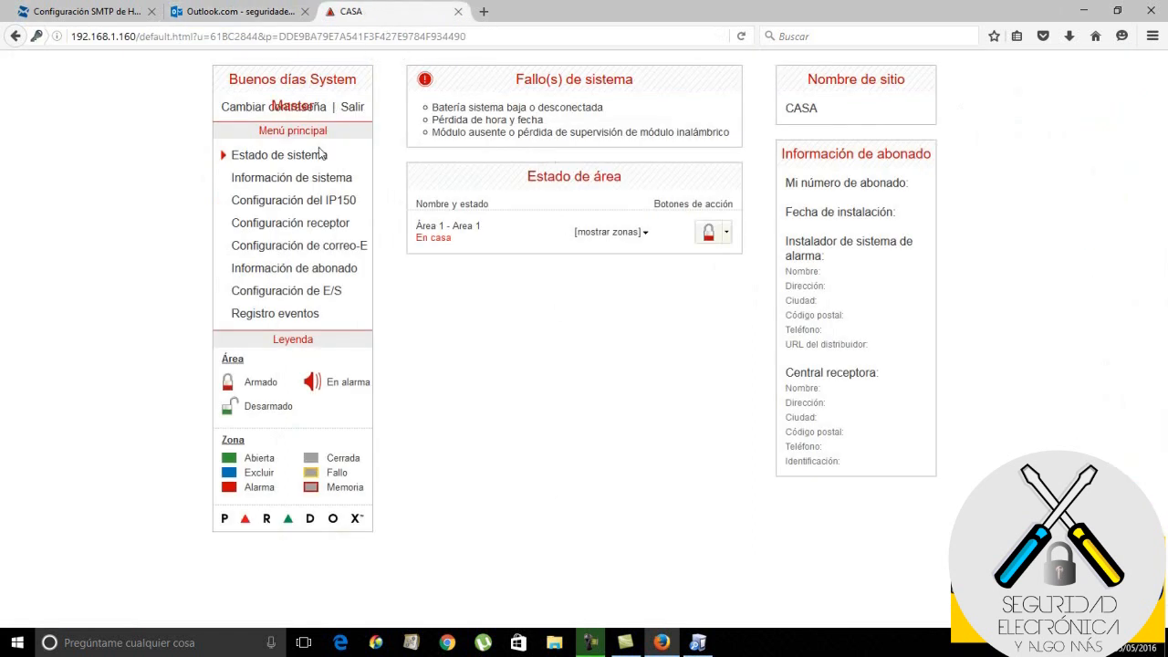
click(282, 18)
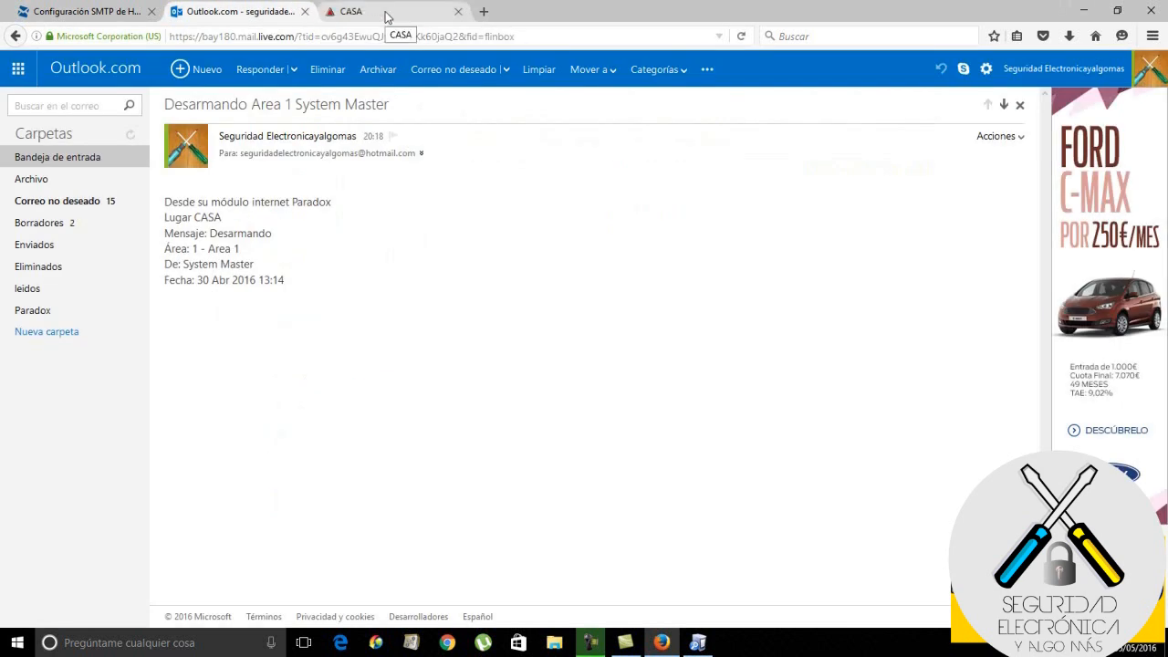
click(81, 157)
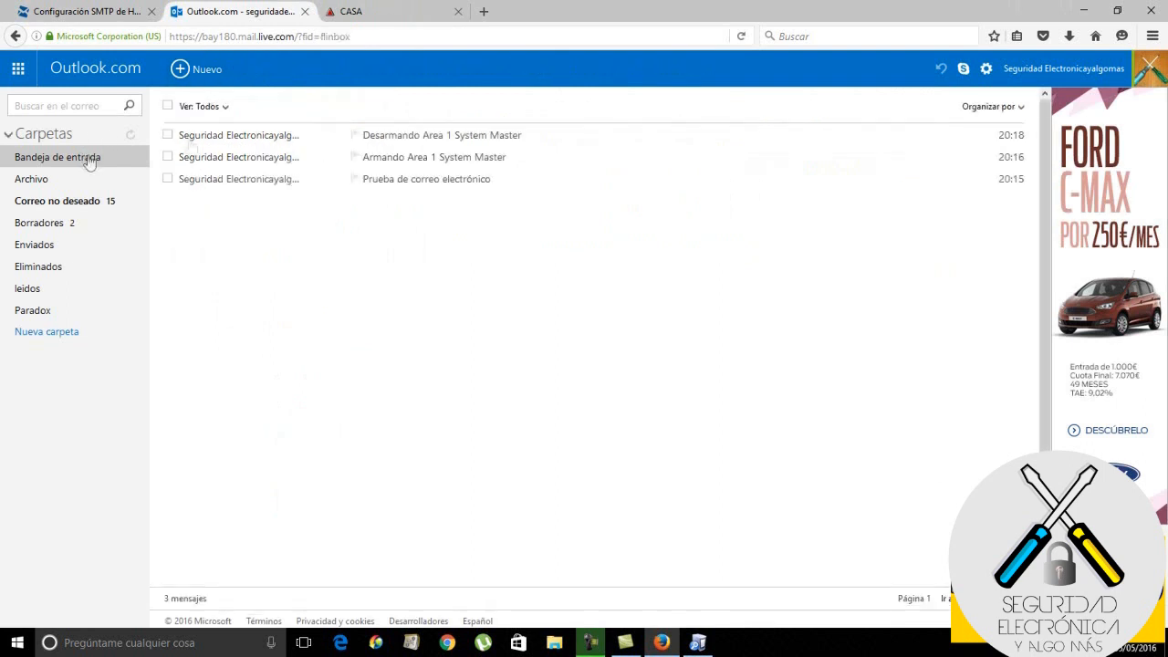
click(415, 9)
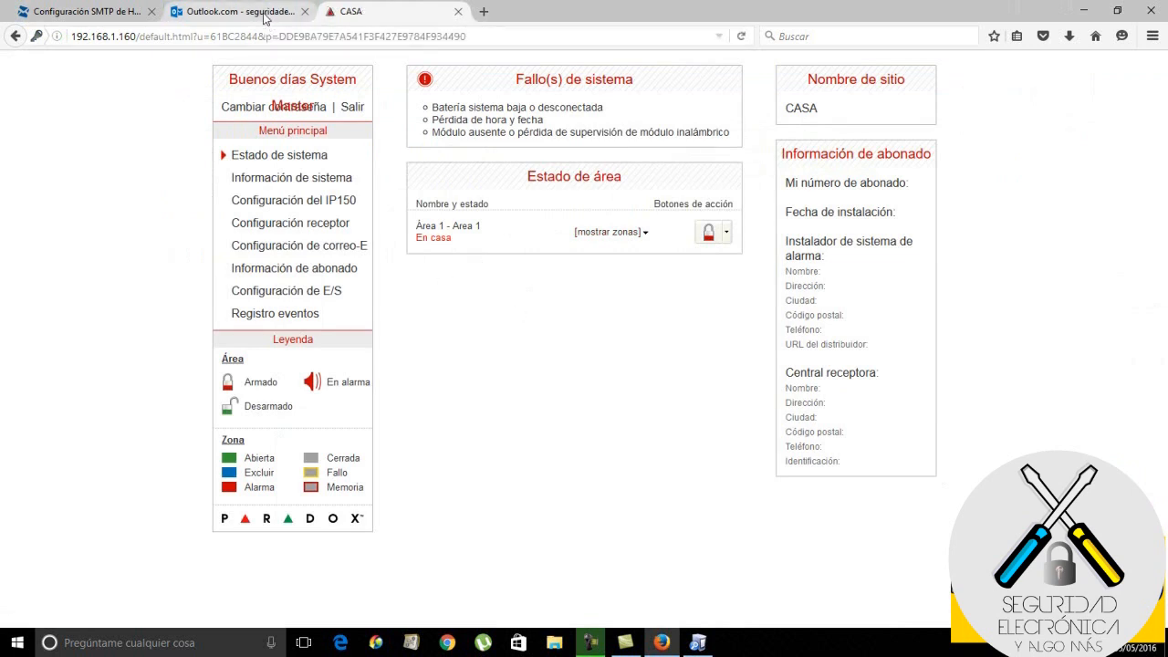
Disarm Area 1 with 'Desarmar' and view the 'Registro eventos' log of arm/disarm and e-mail entries
click(727, 236)
click(699, 310)
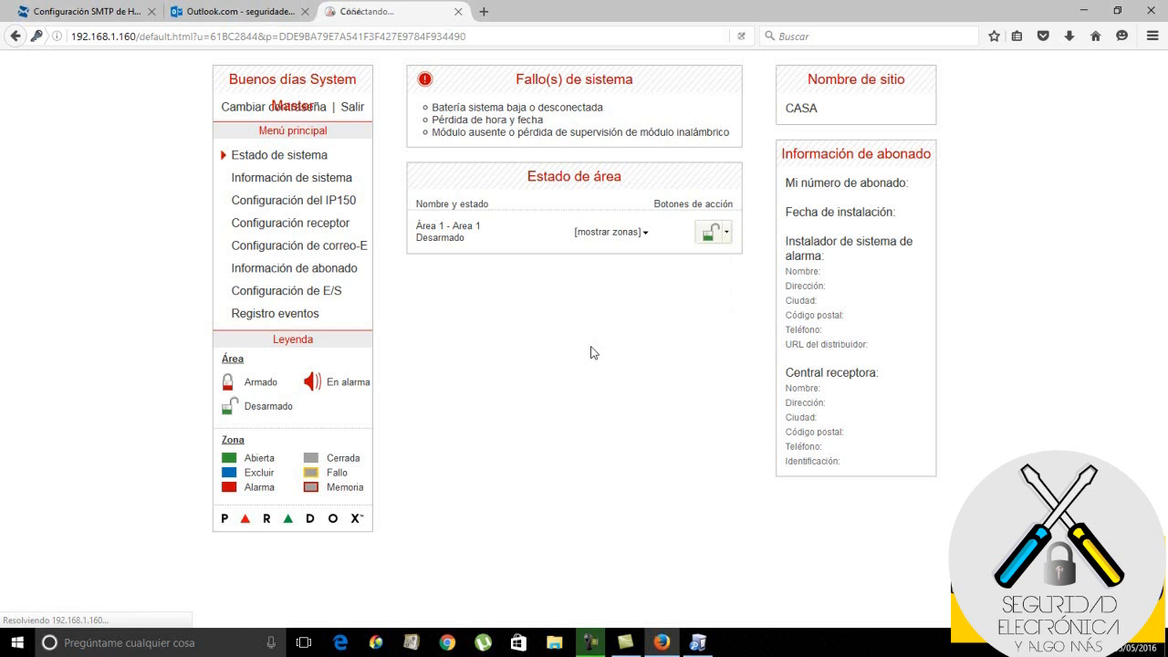
click(302, 323)
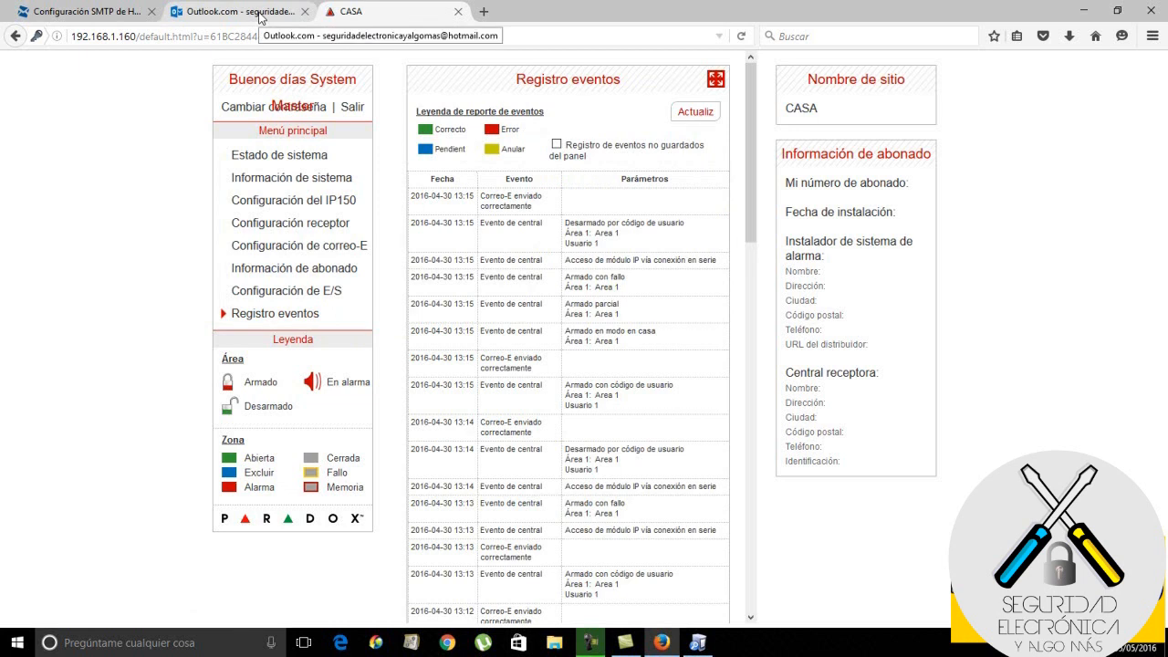
Check recipient 01 and its Activ. setting under 'Configuración de correo-E', then return to Outlook.com
click(294, 247)
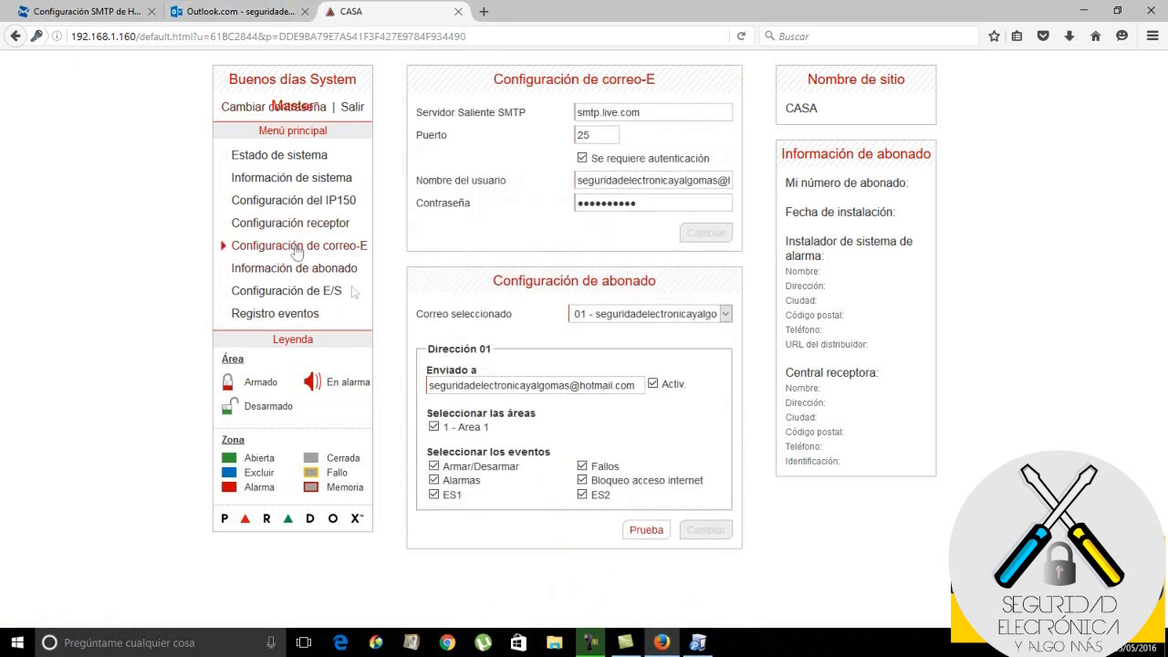
click(725, 314)
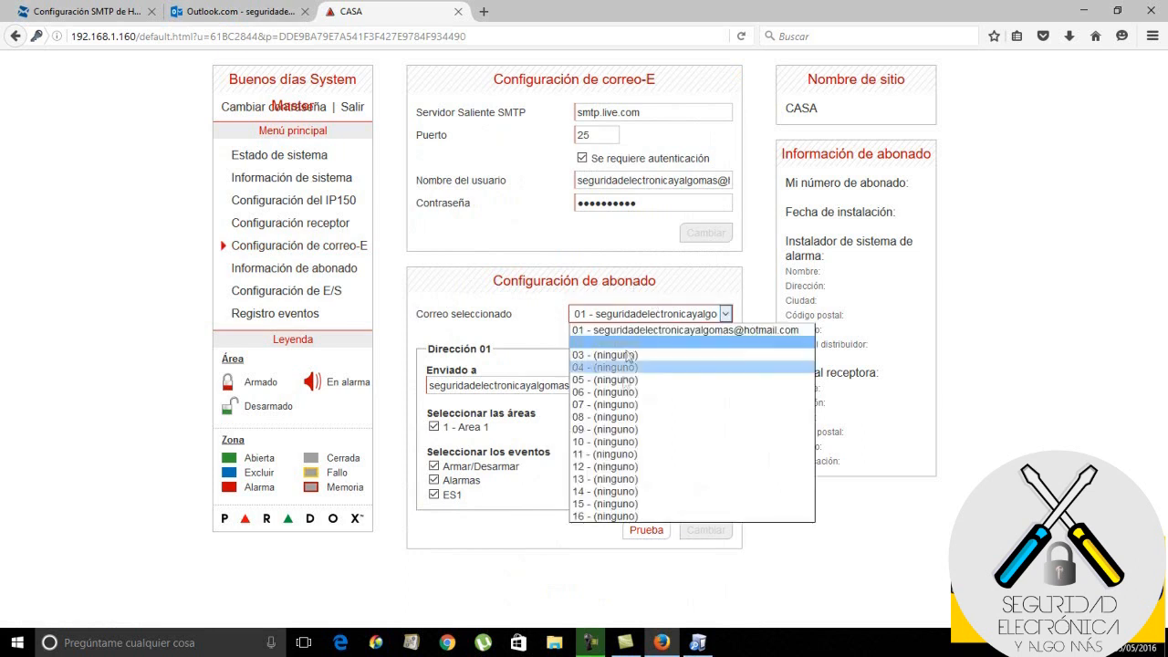
click(538, 303)
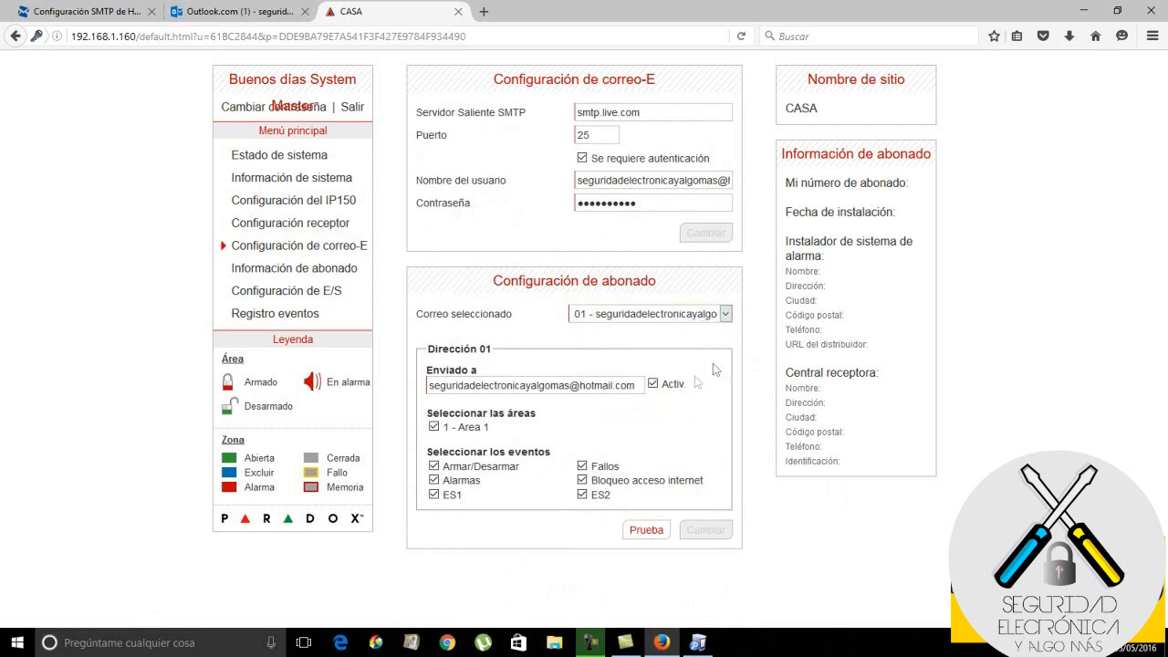
click(654, 384)
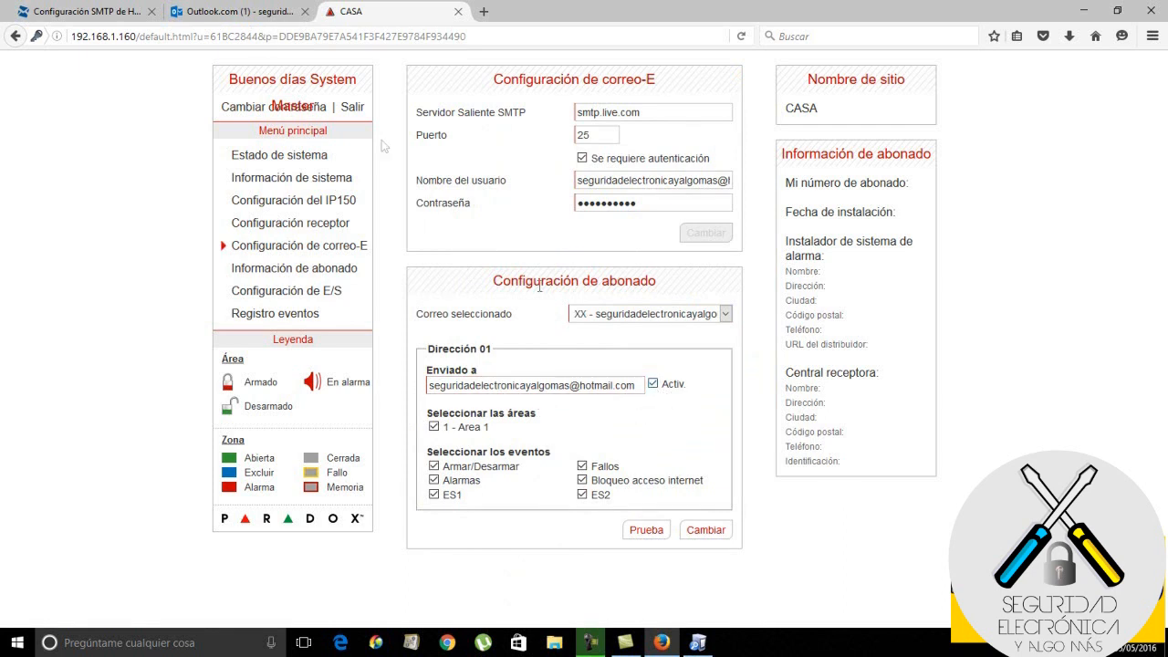
click(239, 11)
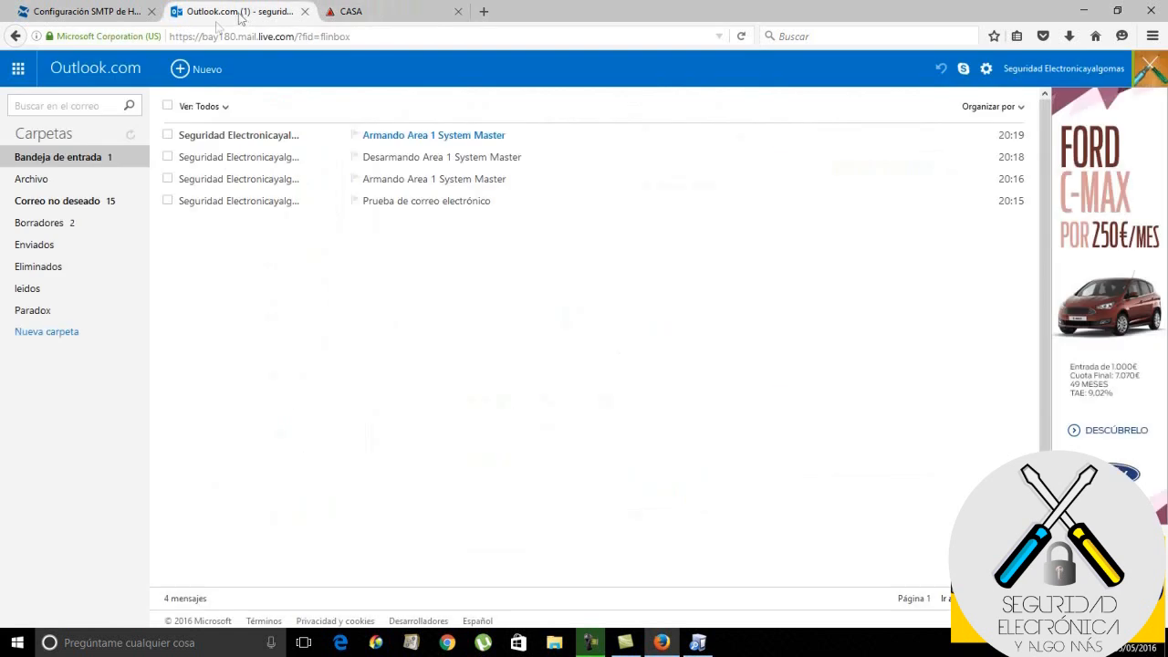
Read the 20:19 'Armando Area 1 System Master' e-mail, then switch back to the CASA tab
click(257, 139)
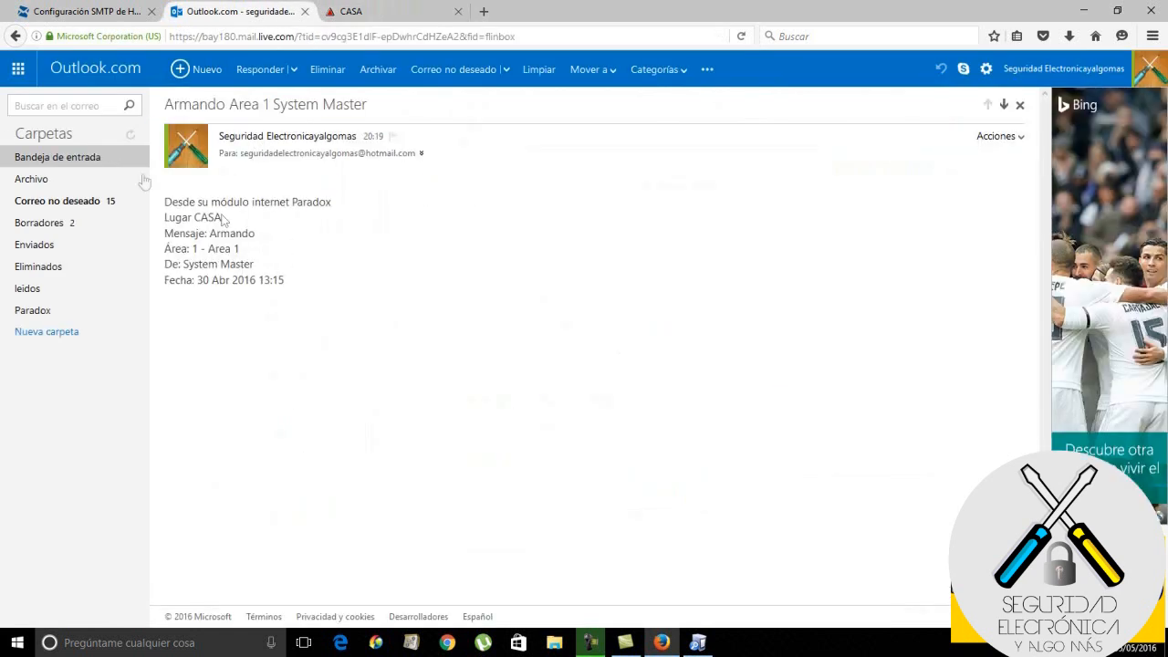
click(91, 157)
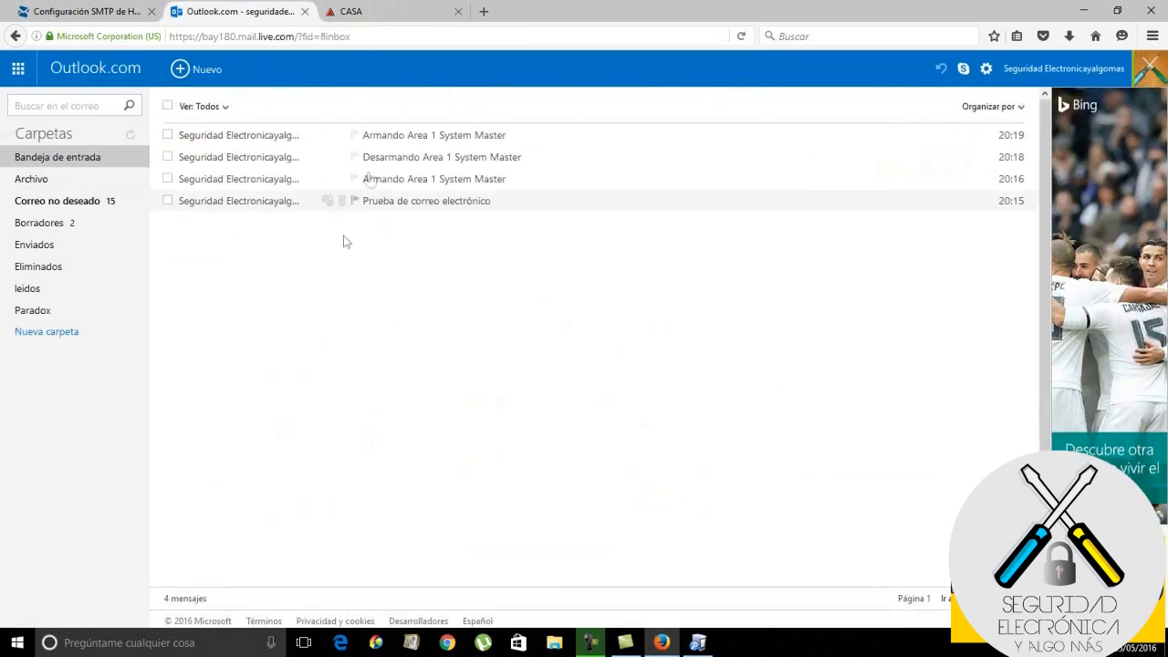
click(381, 13)
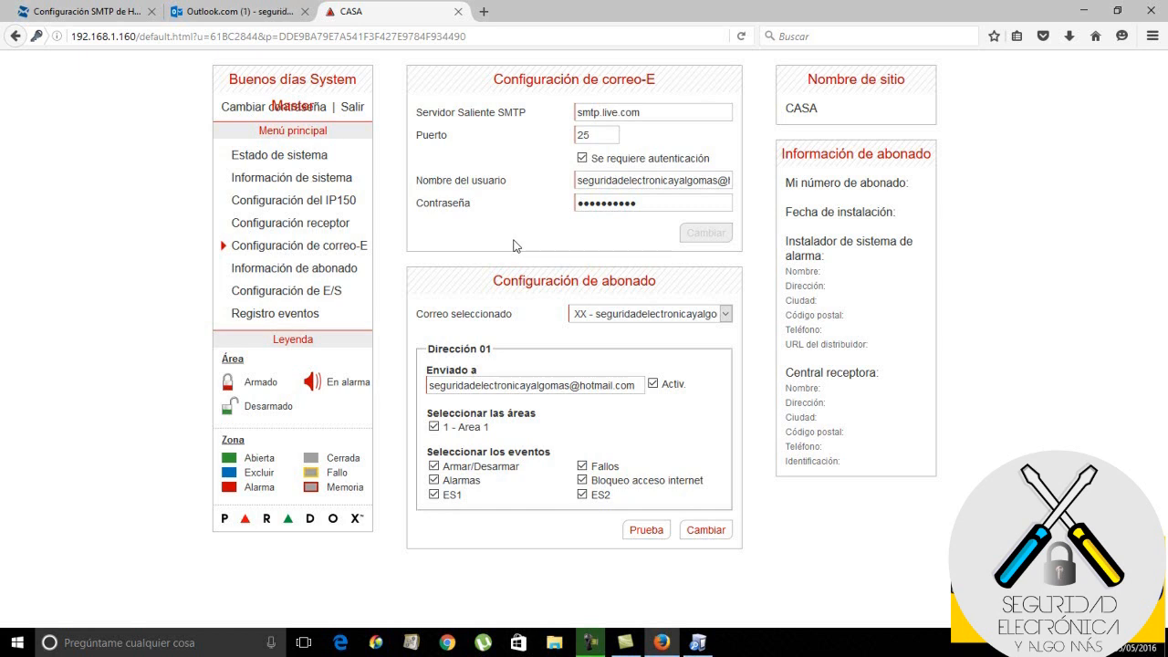
Read the newest 'Desarmando Area 1' e-mail, then log out of the CASA IP150 with 'Salir'
click(261, 14)
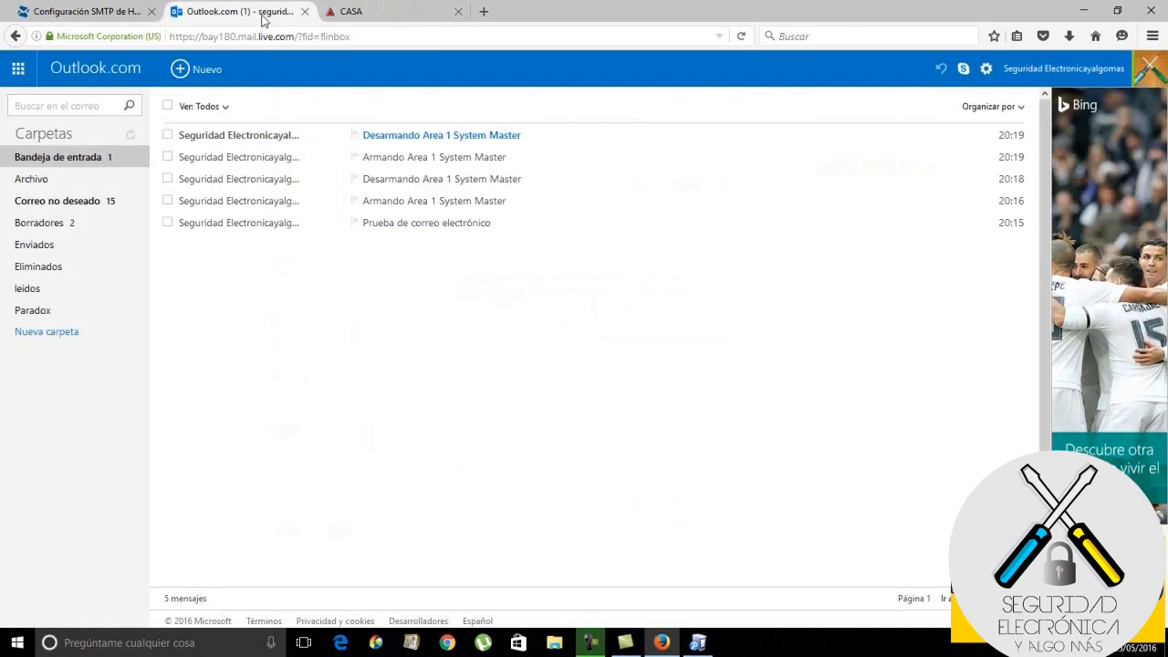
click(270, 138)
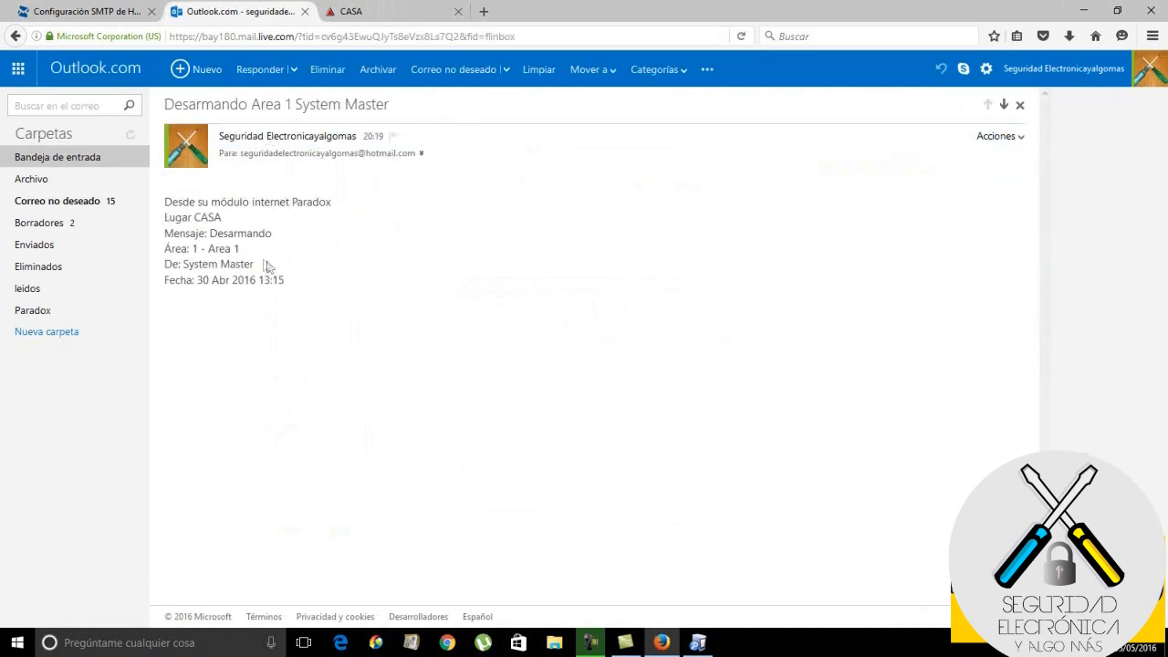
click(58, 157)
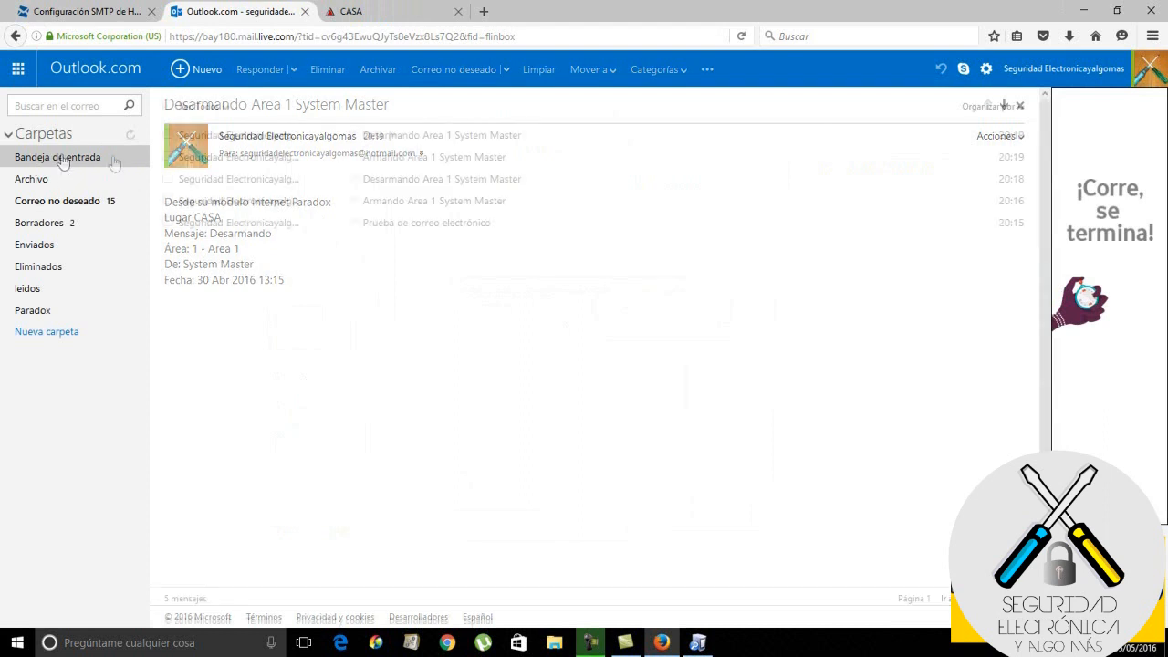
click(397, 7)
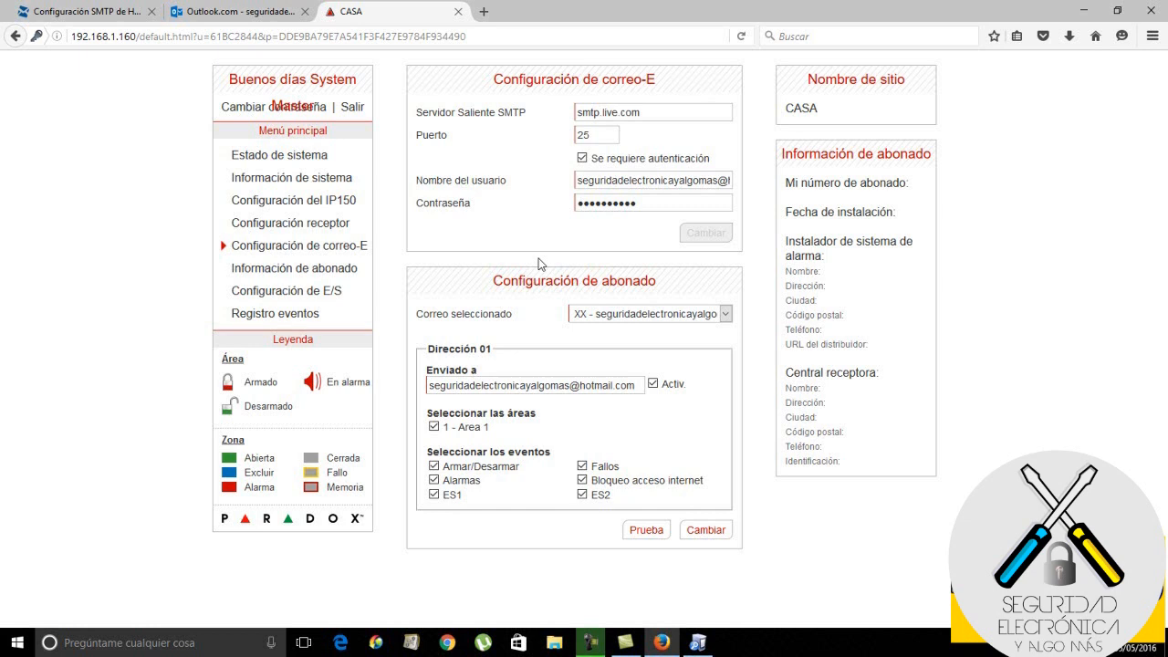
click(352, 109)
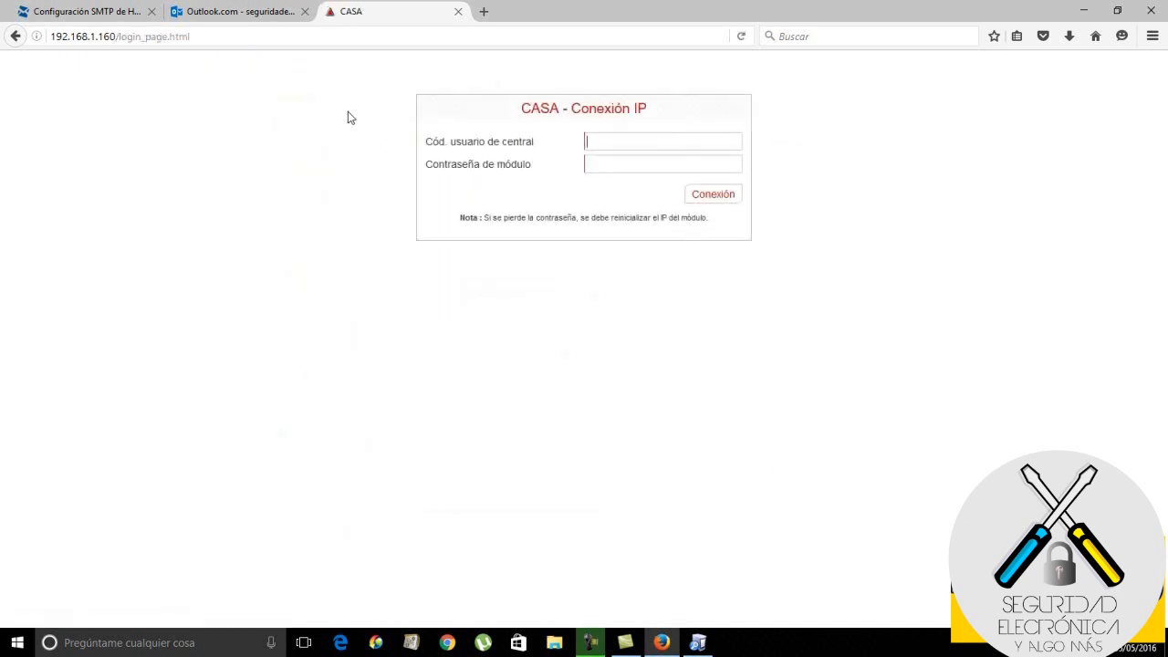